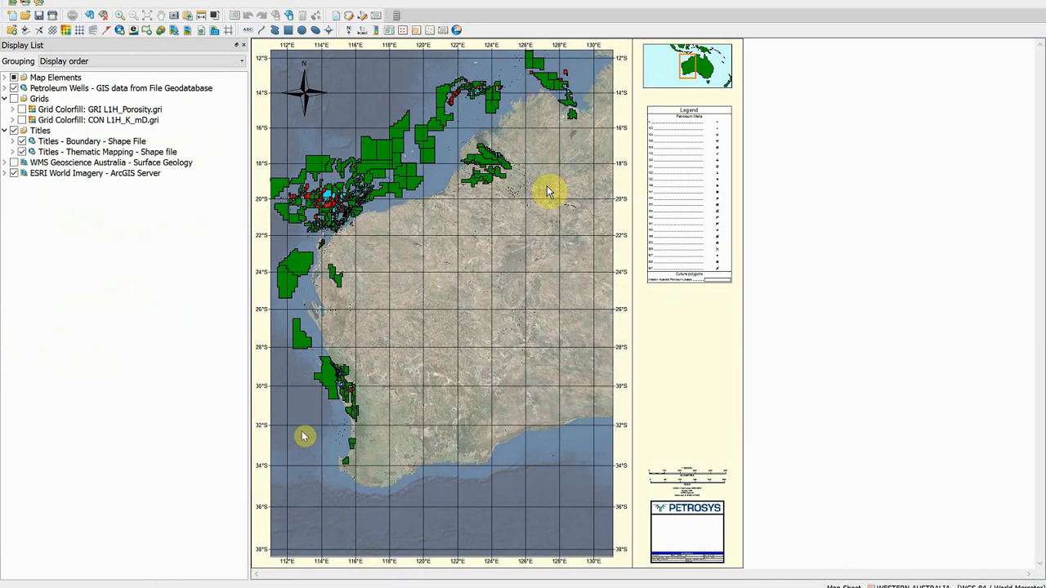
Step: Hide the ESRI World Imagery layer on the map
left_click(13, 173)
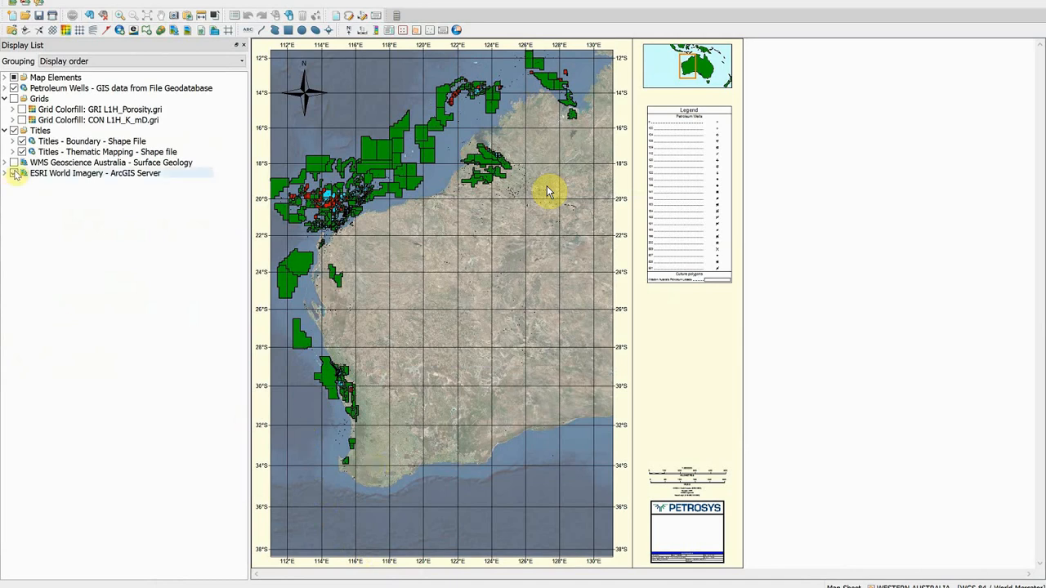
left_click(14, 174)
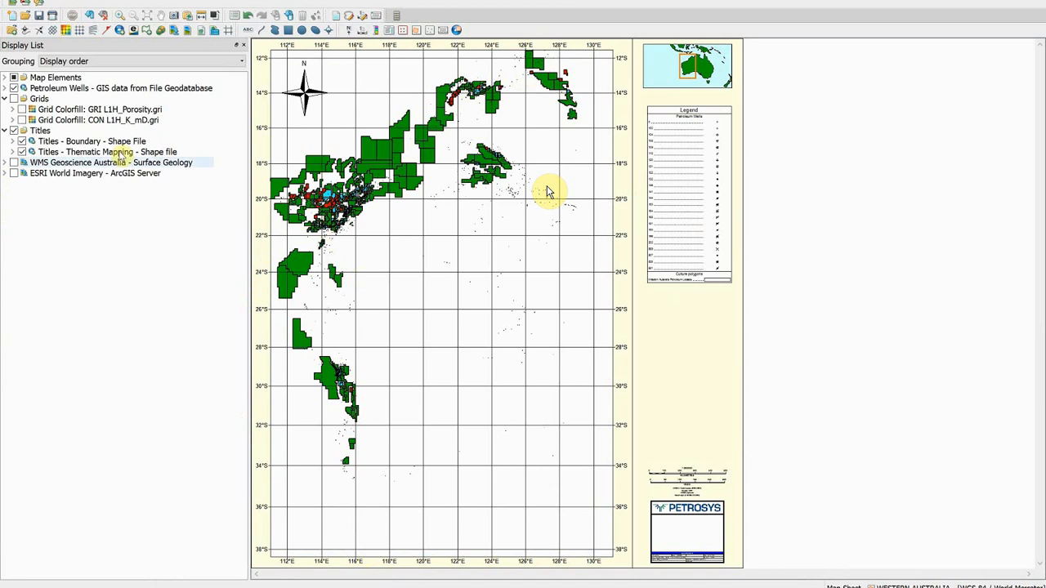
Step: Query the TITLE_ID, TYPE and STATUS attributes of the title polygon at the eastern edge of the magenta area around the dense well cluster
left_click(119, 16)
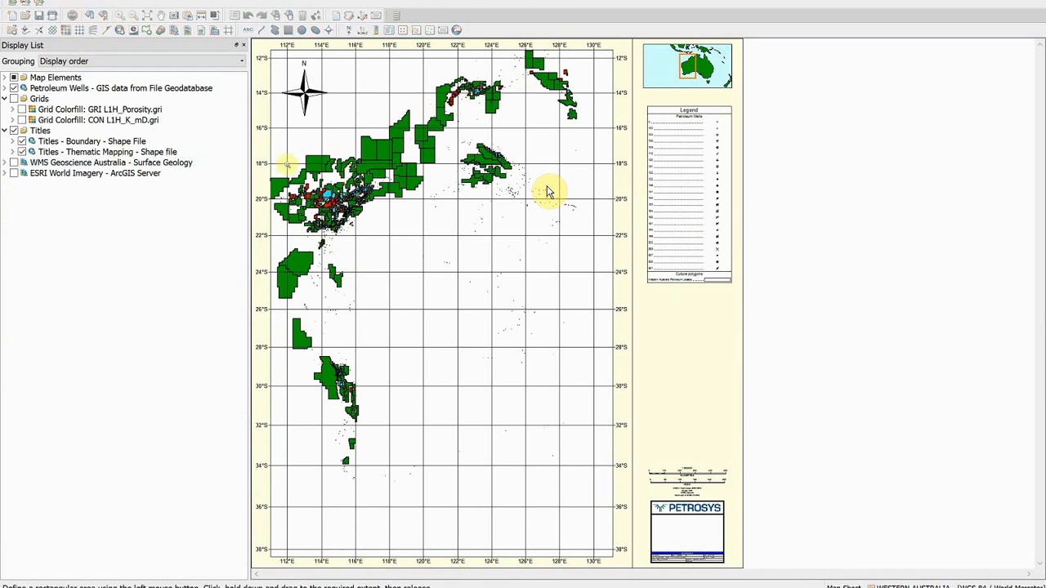
left_click_drag(297, 166, 415, 237)
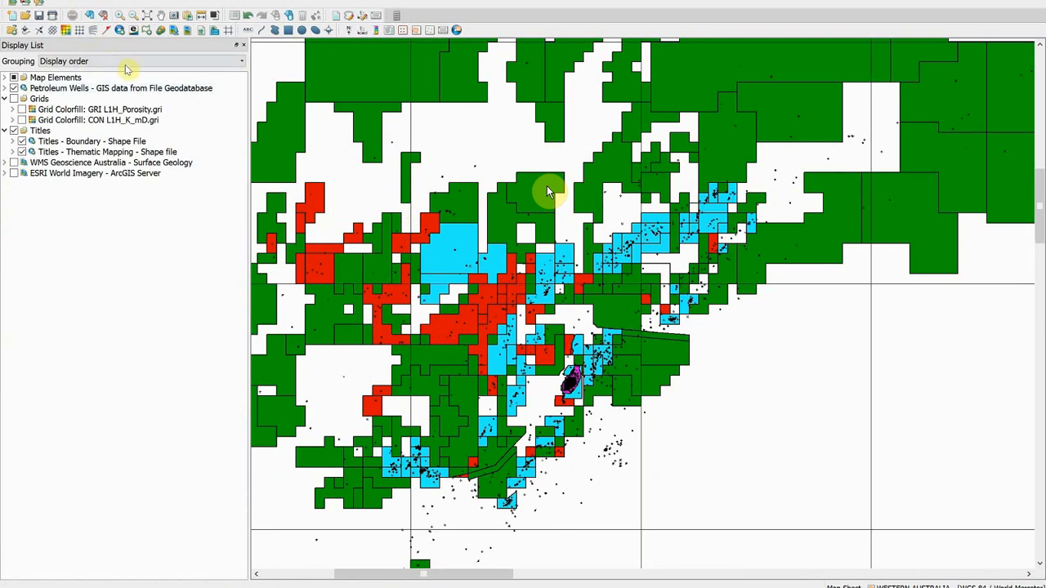
left_click(583, 381)
scroll(580, 380, "up", 5)
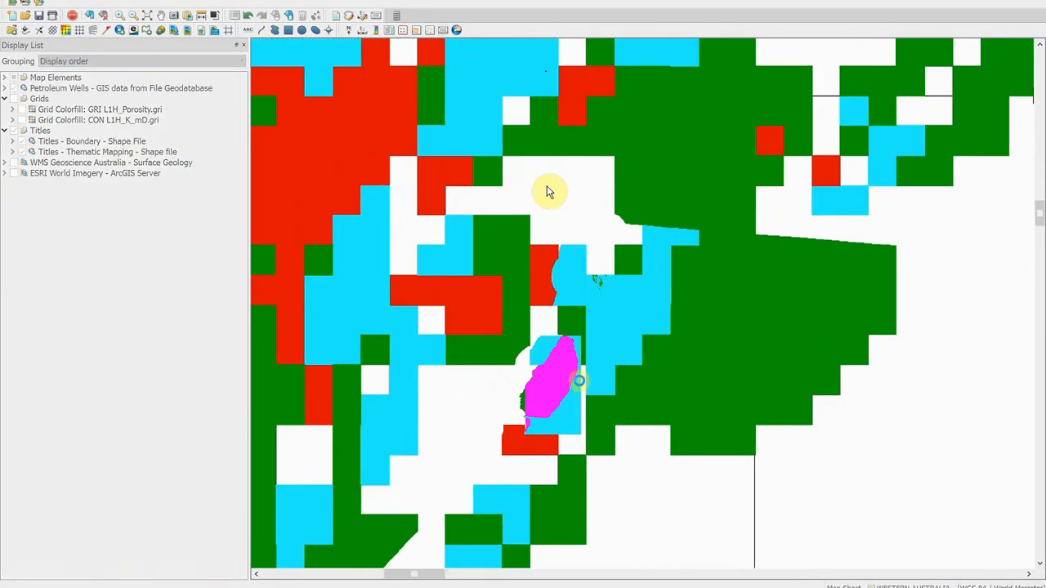
scroll(579, 382, "up", 1)
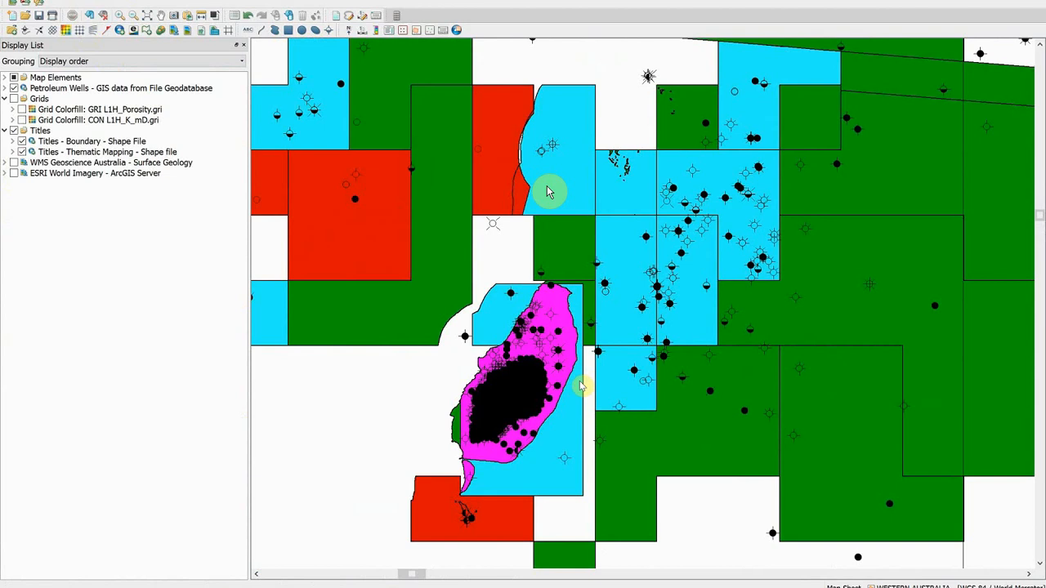
left_click(572, 323)
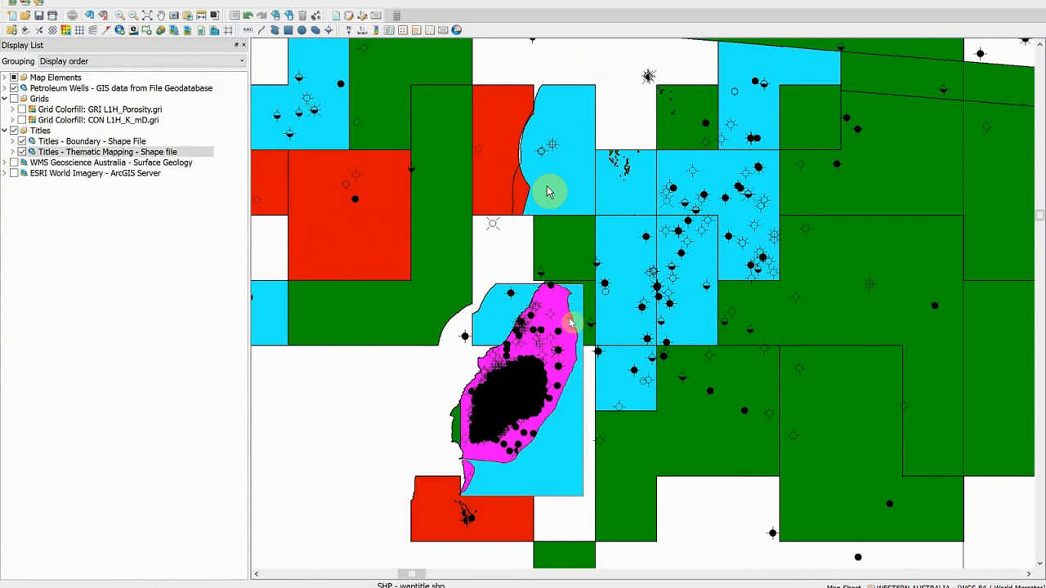
right_click(572, 322)
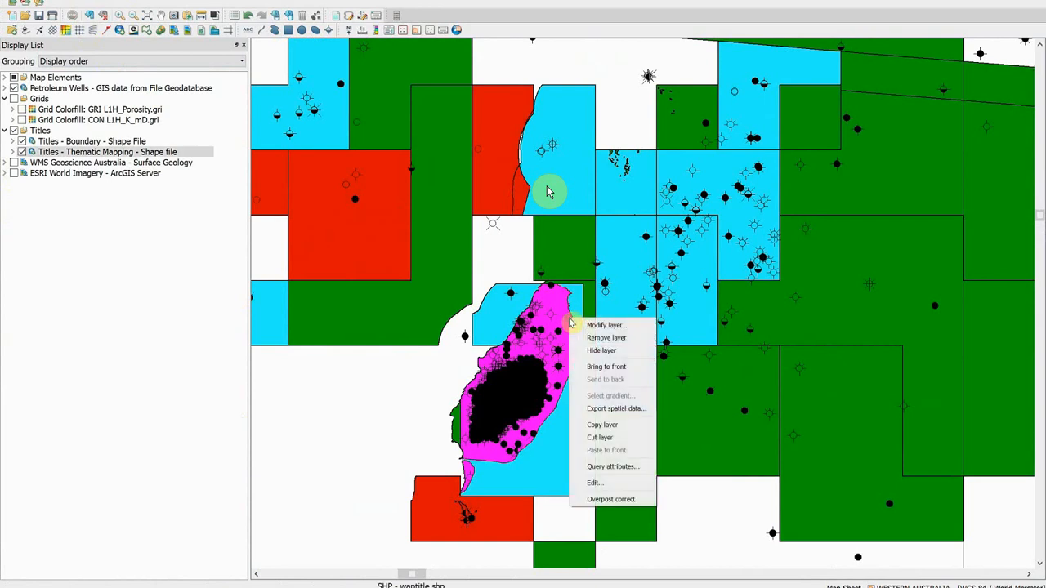
left_click(626, 467)
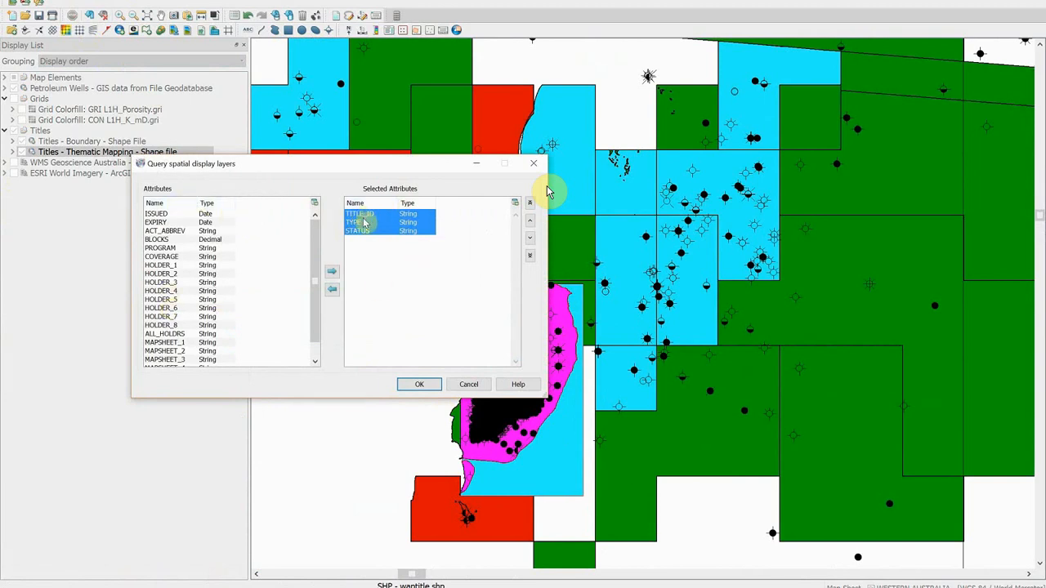
left_click(419, 384)
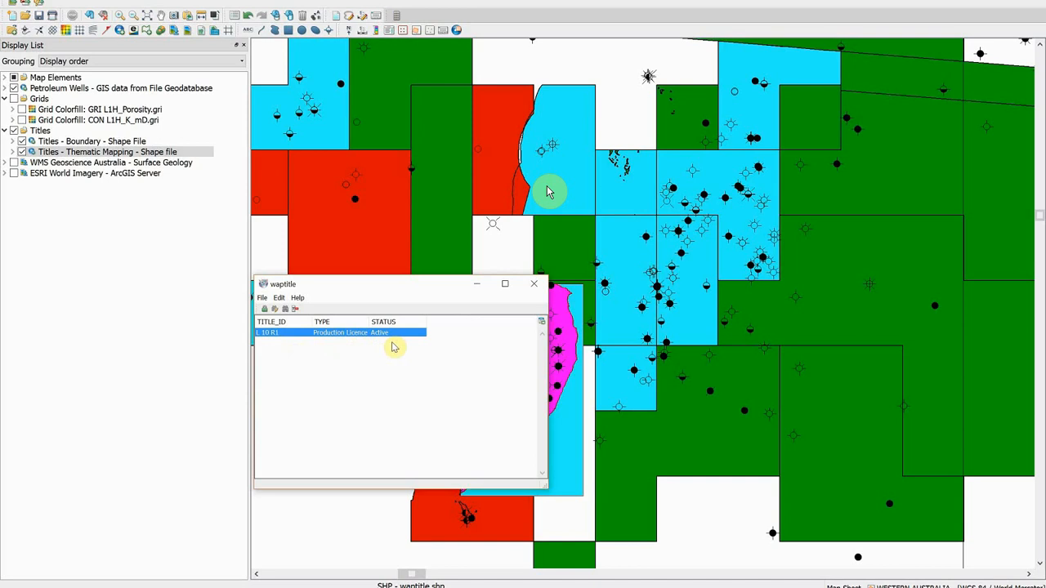
left_click_drag(413, 288, 283, 303)
left_click(404, 305)
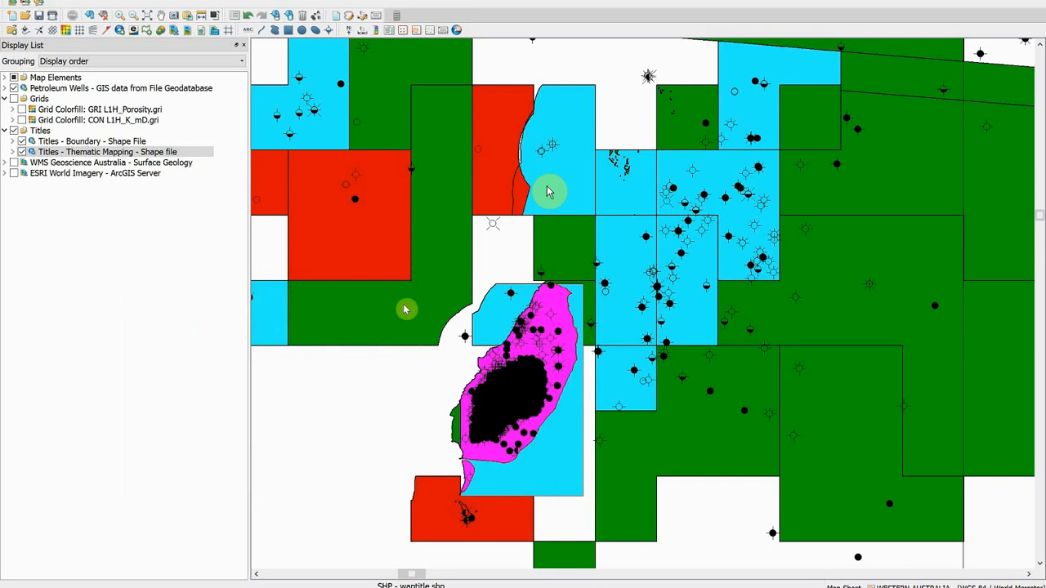
Step: Check the Petroleum Wells layer's data source and the attribute that controls its point symbols
left_click(527, 397)
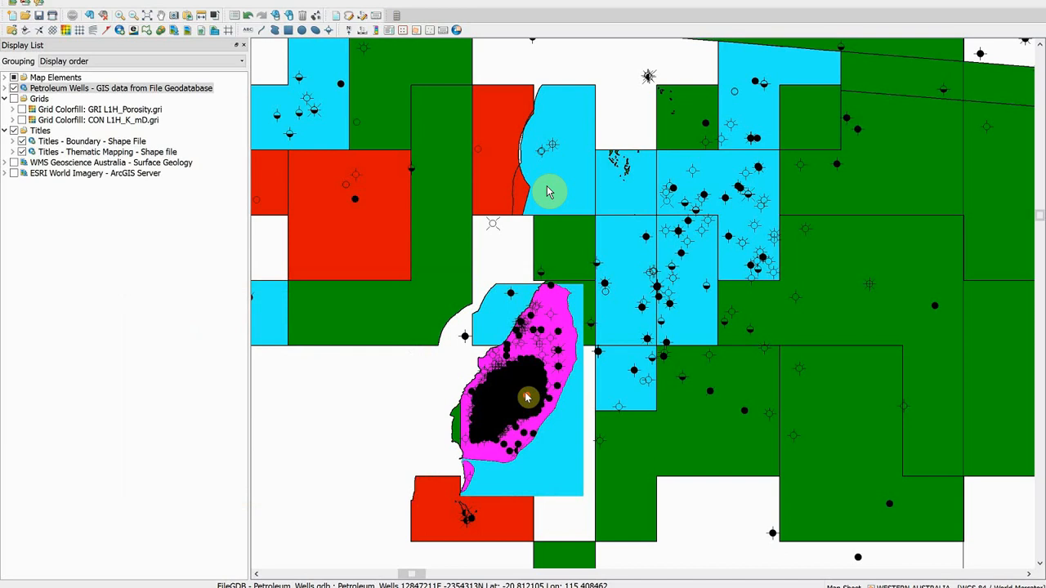
double_click(528, 397)
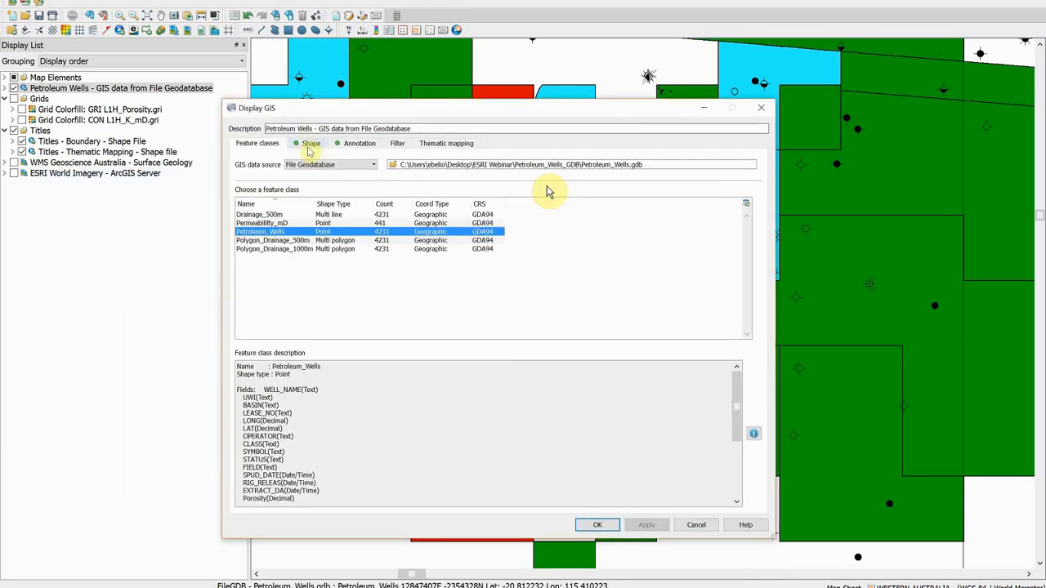
left_click(309, 143)
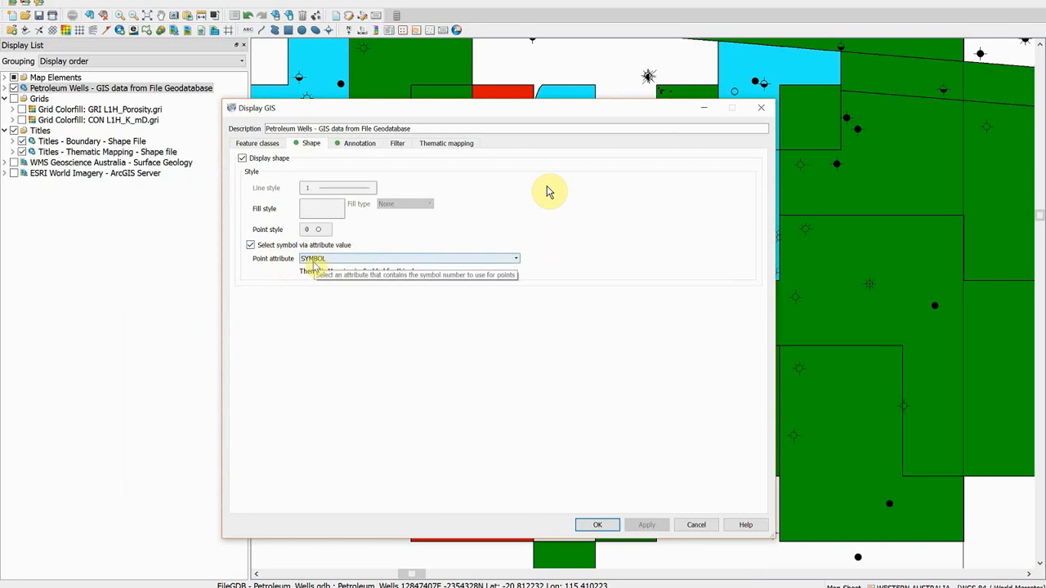
left_click(761, 107)
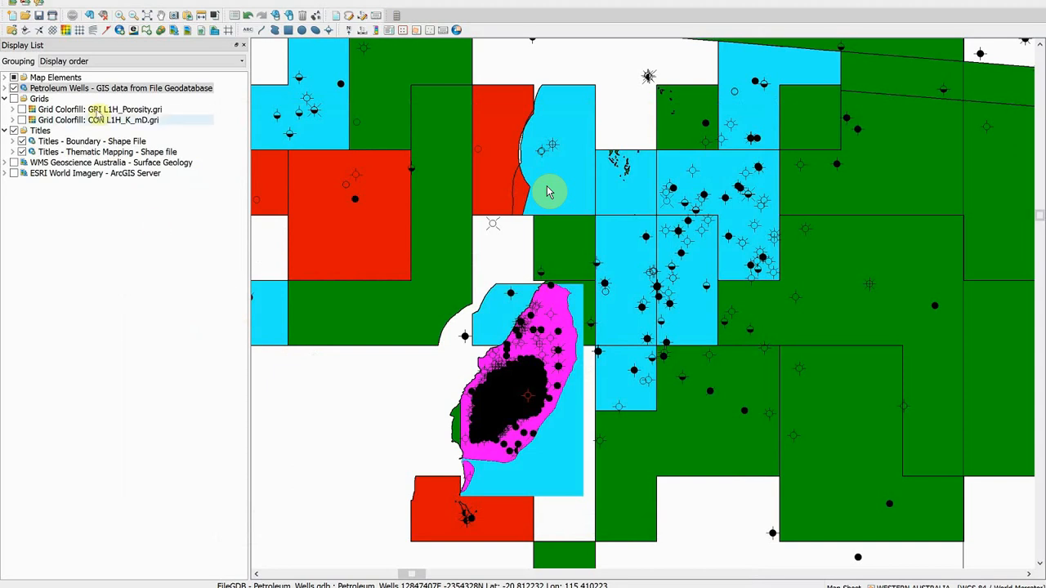
Step: Open the Petroleum Wells layer for editing in the Spatial Editor and enlarge the display list
mouse_move(104, 90)
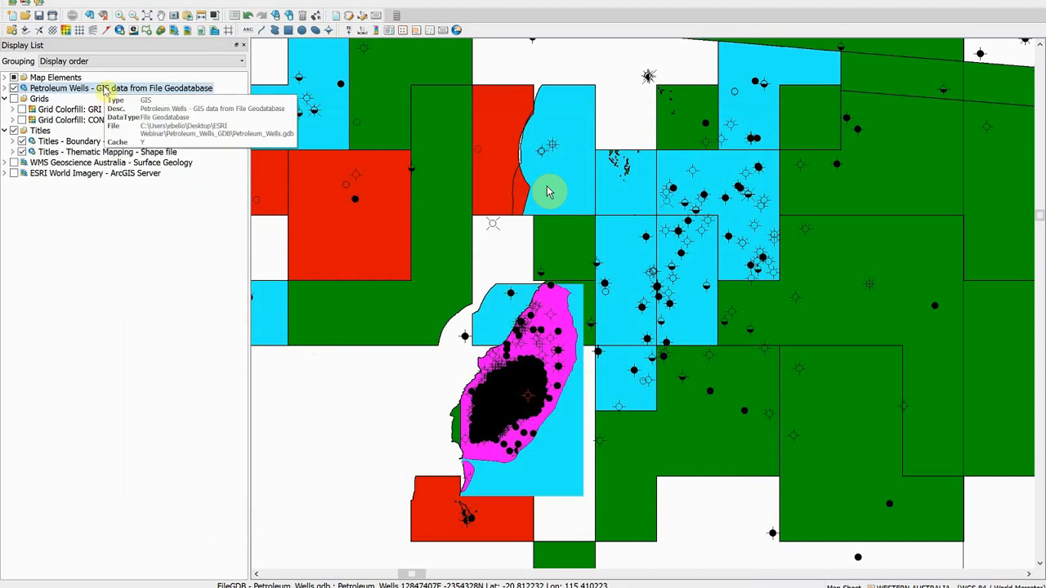
right_click(105, 90)
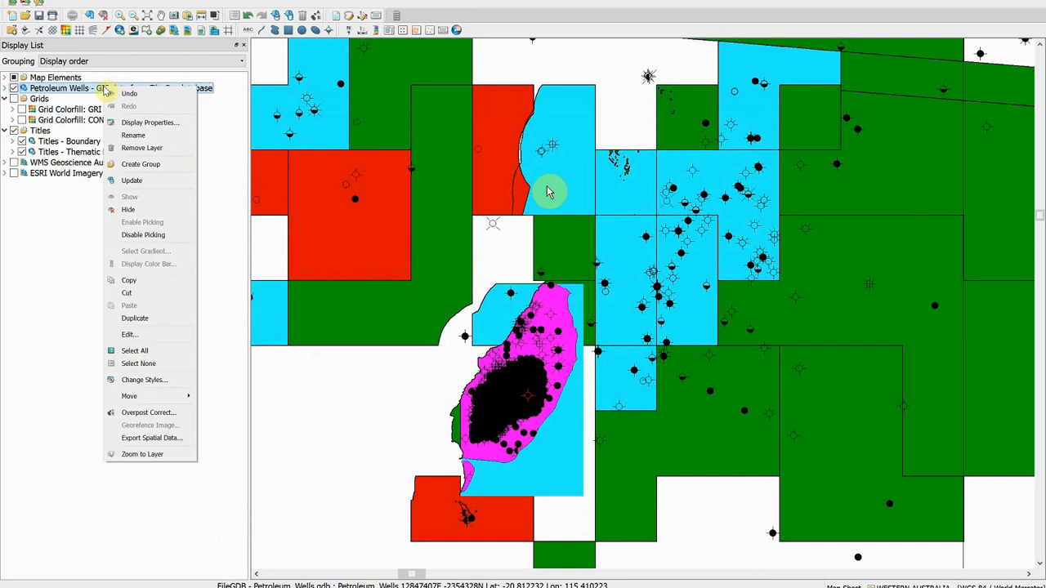
left_click(168, 336)
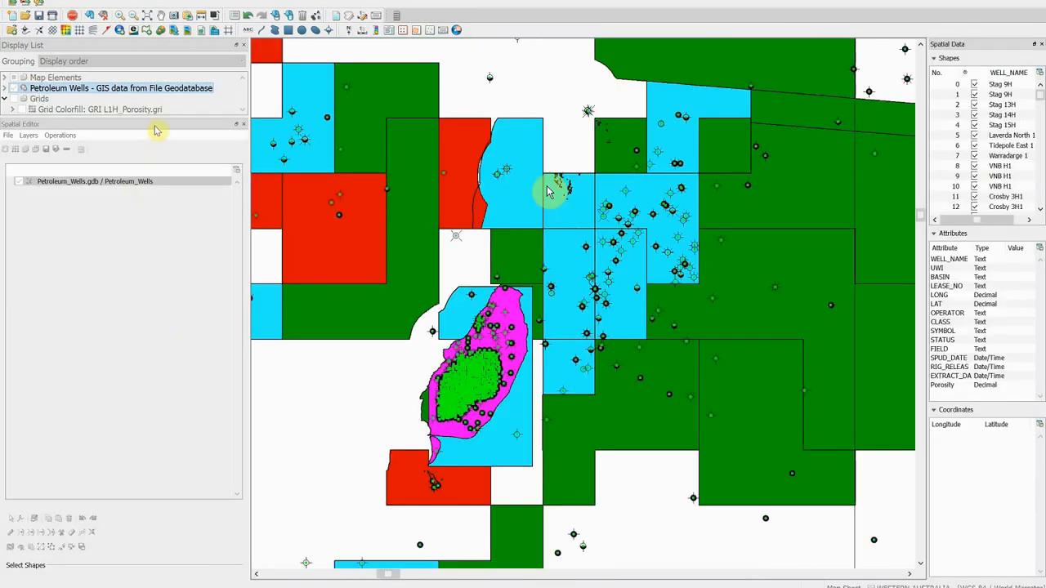
left_click_drag(167, 117, 177, 205)
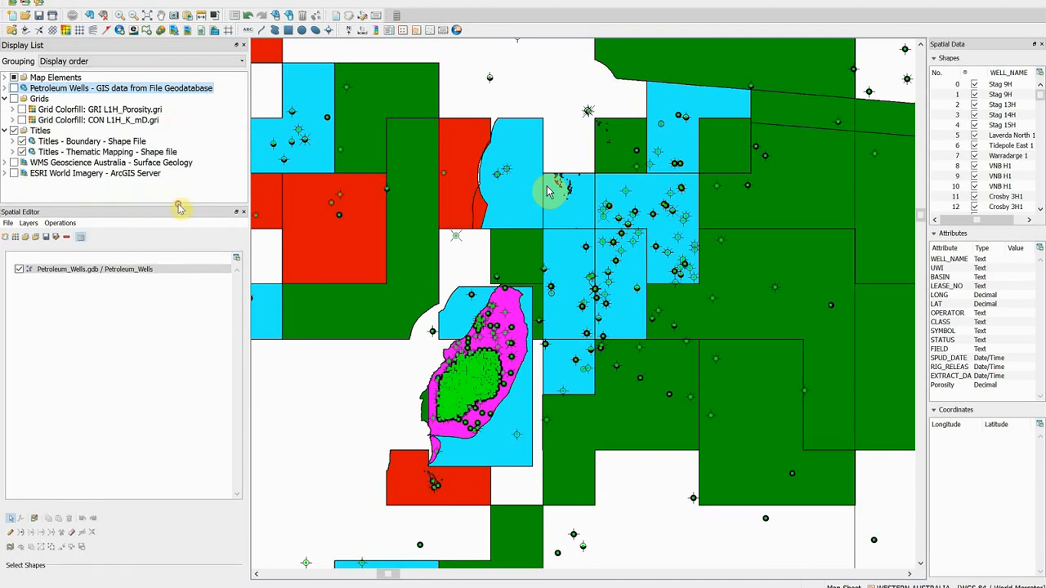
Step: Back interpolate the L1H_Porosity.gri grid into the Porosity attribute of the Petroleum_Wells layer
left_click(98, 273)
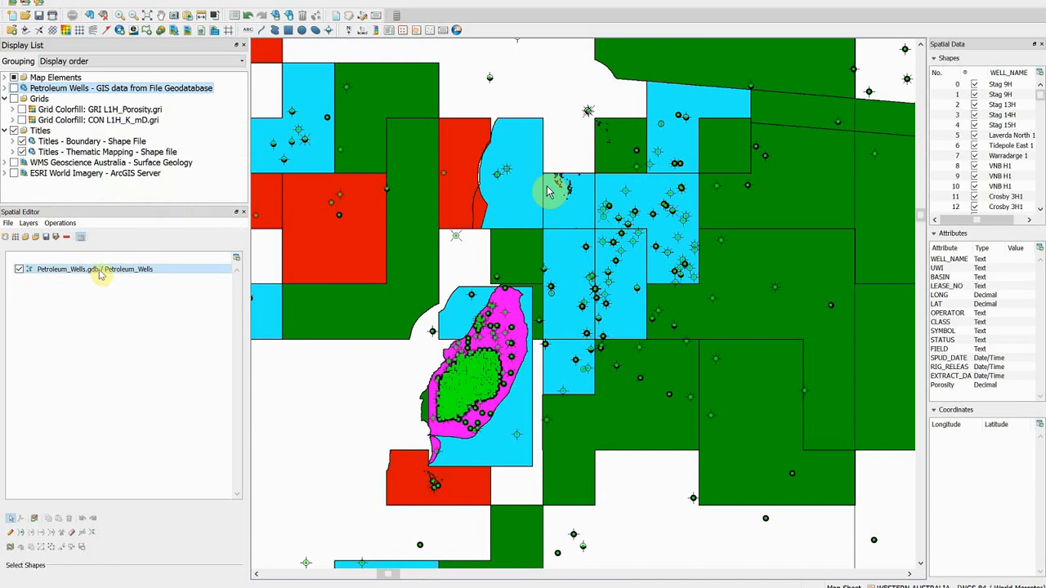
left_click(68, 222)
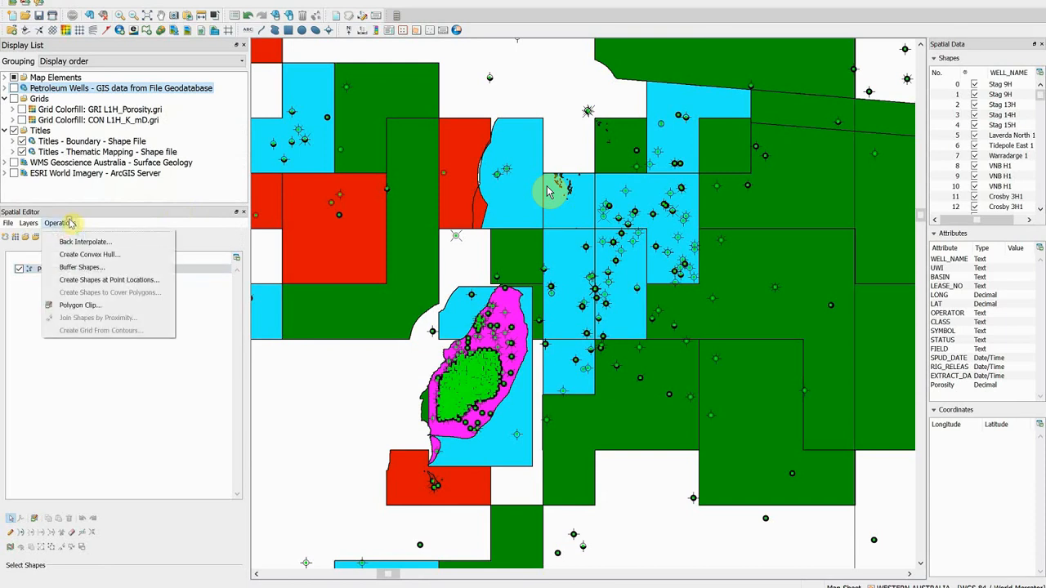
left_click(135, 243)
left_click_drag(339, 167, 435, 213)
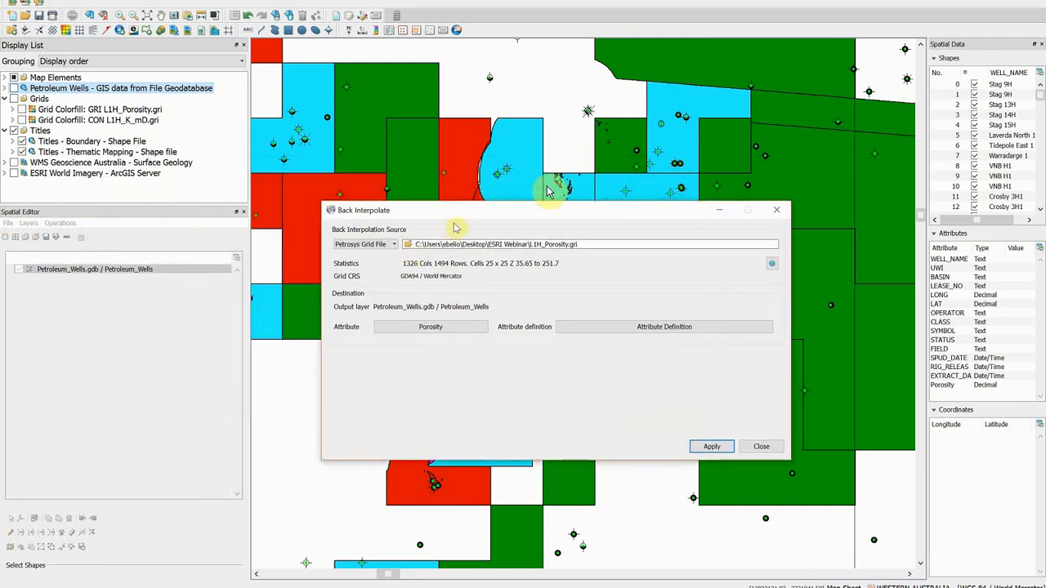
left_click(584, 246)
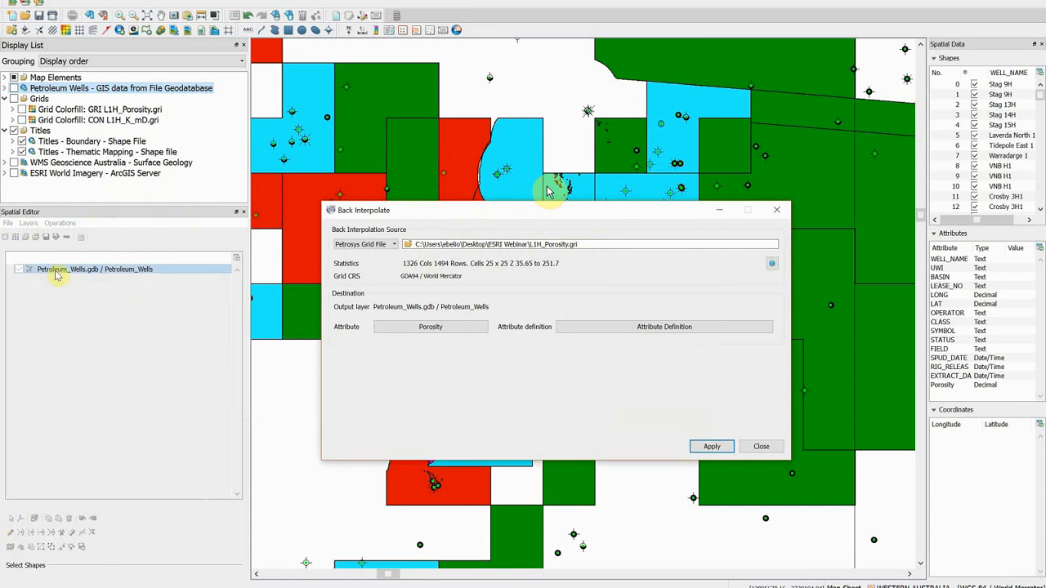
left_click(433, 326)
left_click(544, 422)
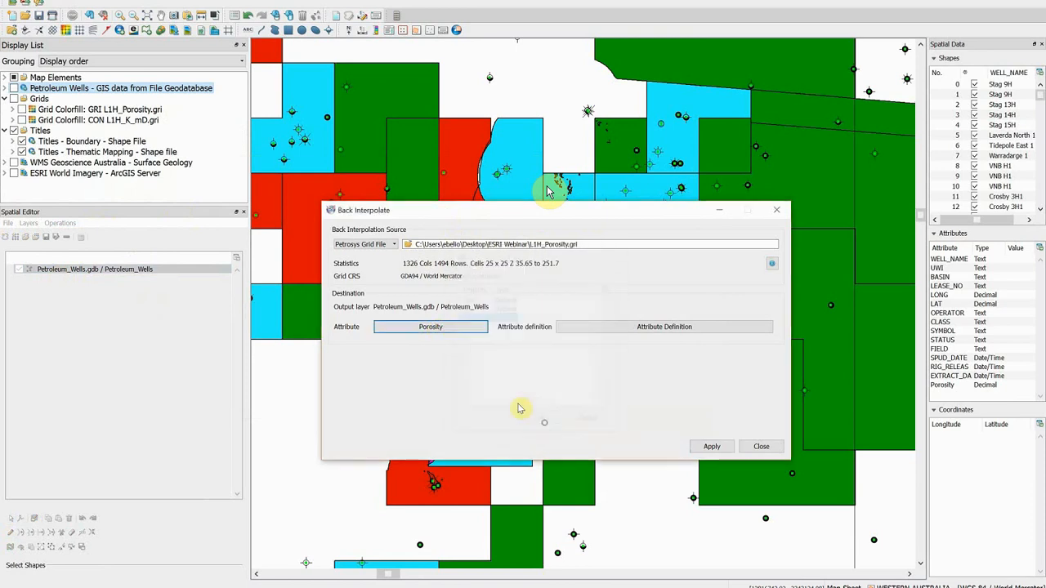
left_click(712, 446)
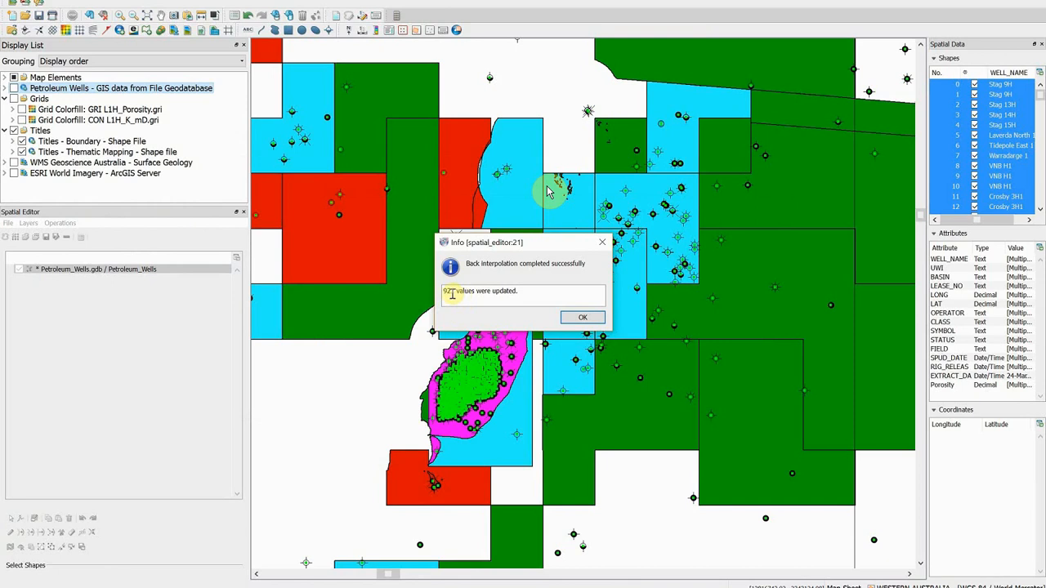
left_click(585, 318)
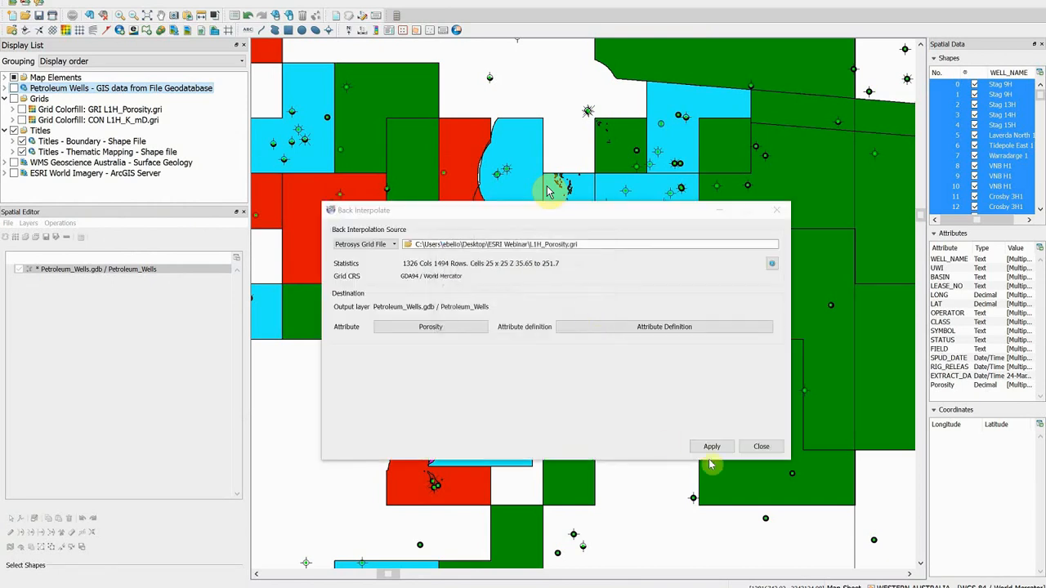
left_click(743, 446)
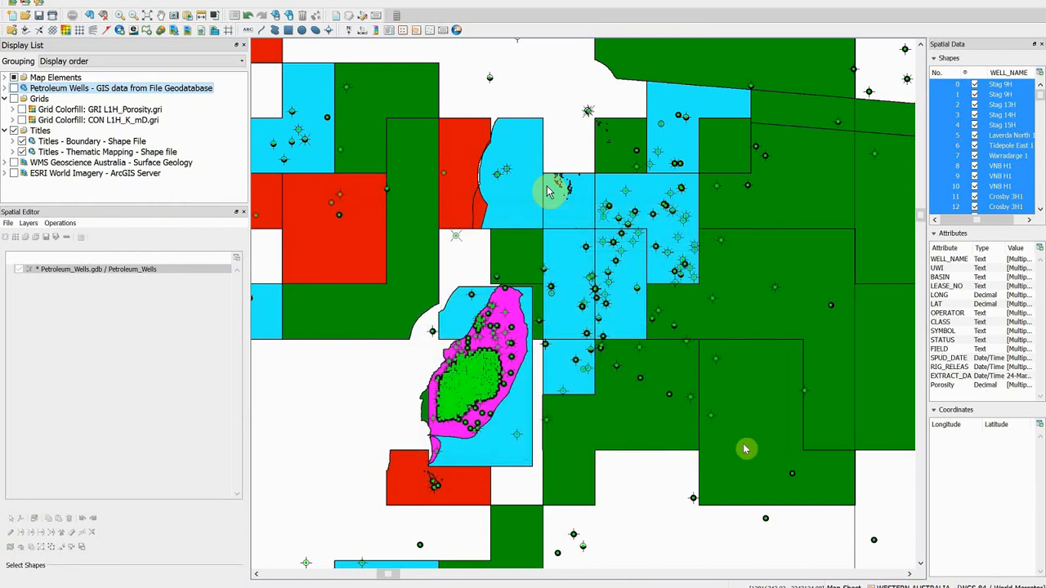
Step: Inspect the attribute values, including Porosity, of a well in the dense cluster, widening the spatial data display to read them
left_click(464, 394)
left_click(464, 394)
left_click(479, 382)
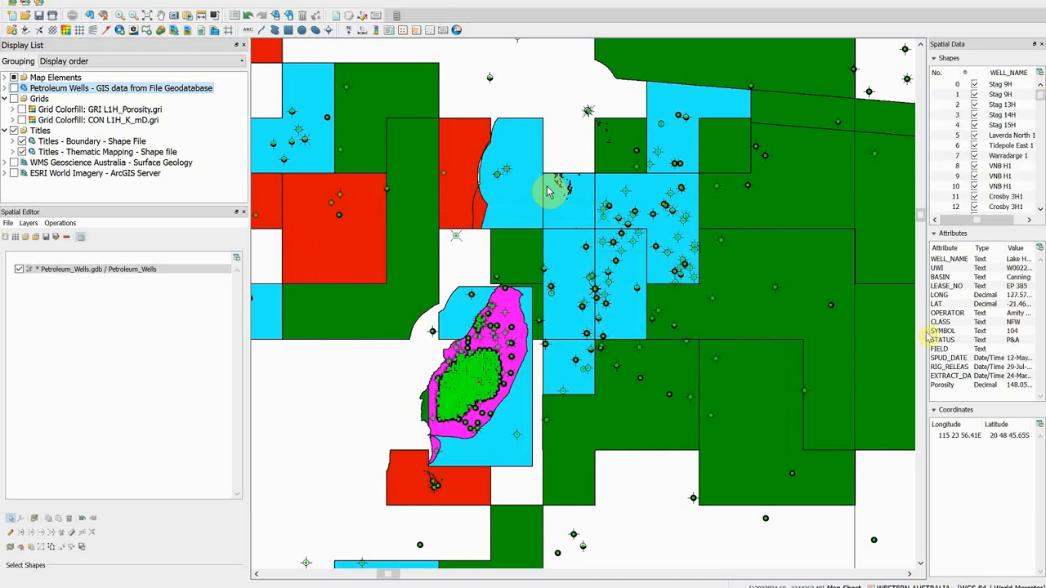
left_click_drag(891, 339, 843, 342)
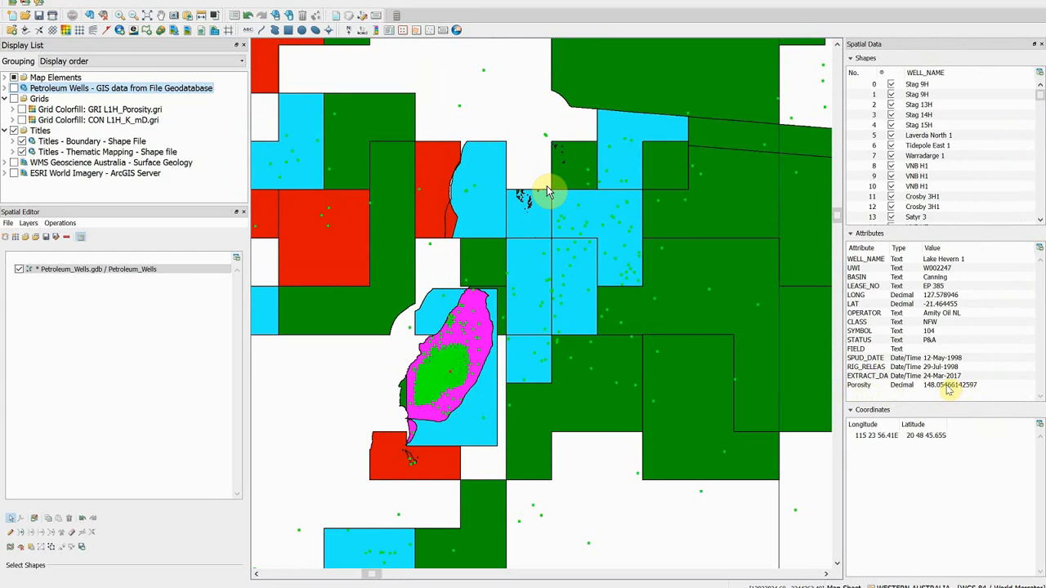
left_click(530, 245)
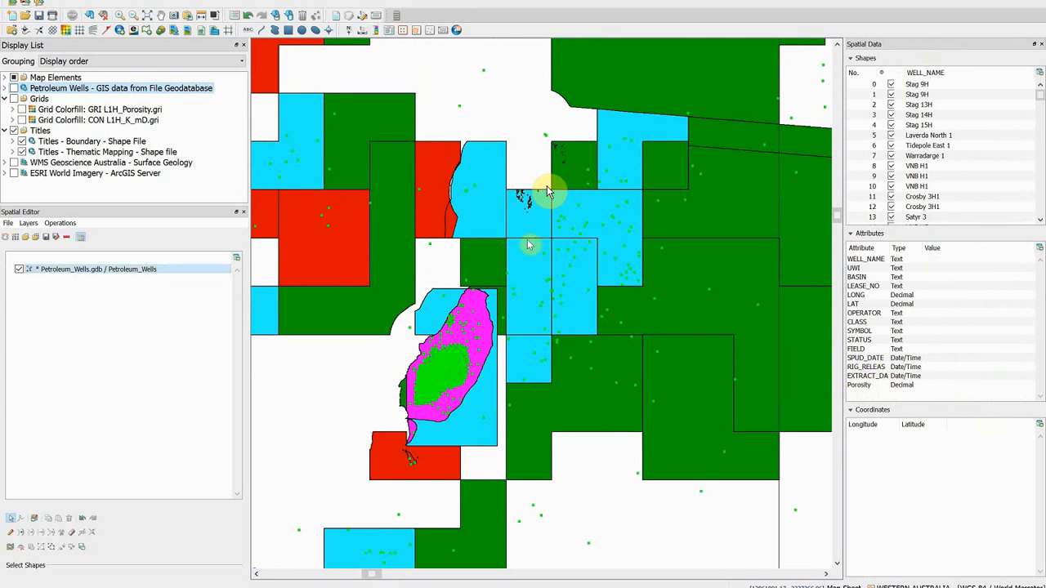
Step: Buffer the well shapes with a distance of 500, outputting geographic GDA94 multi polygons that replace the Polygon_Drainage_500m feature class in Petroleum_Wells.gdb
left_click(64, 224)
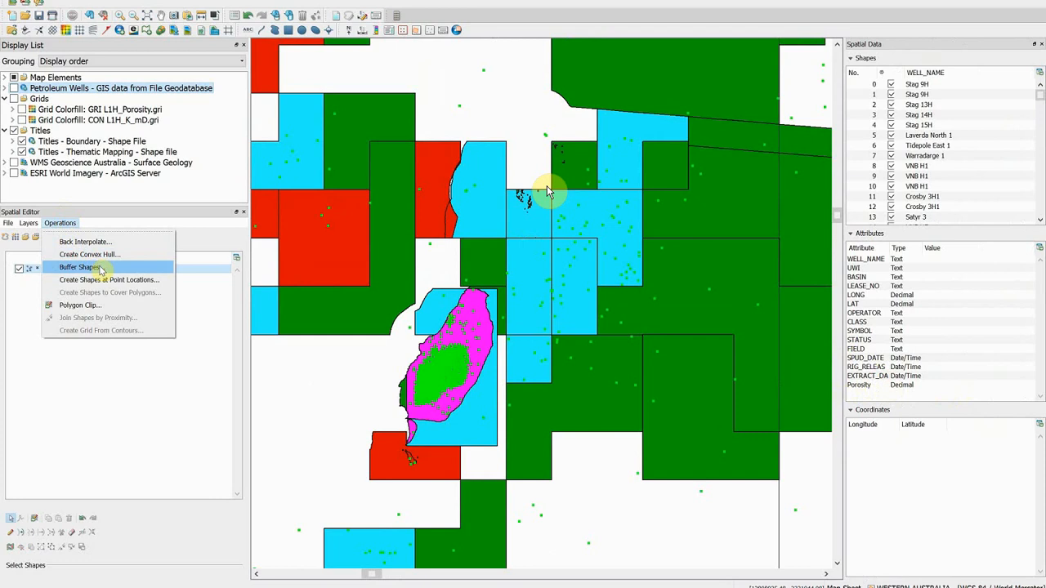
left_click(150, 271)
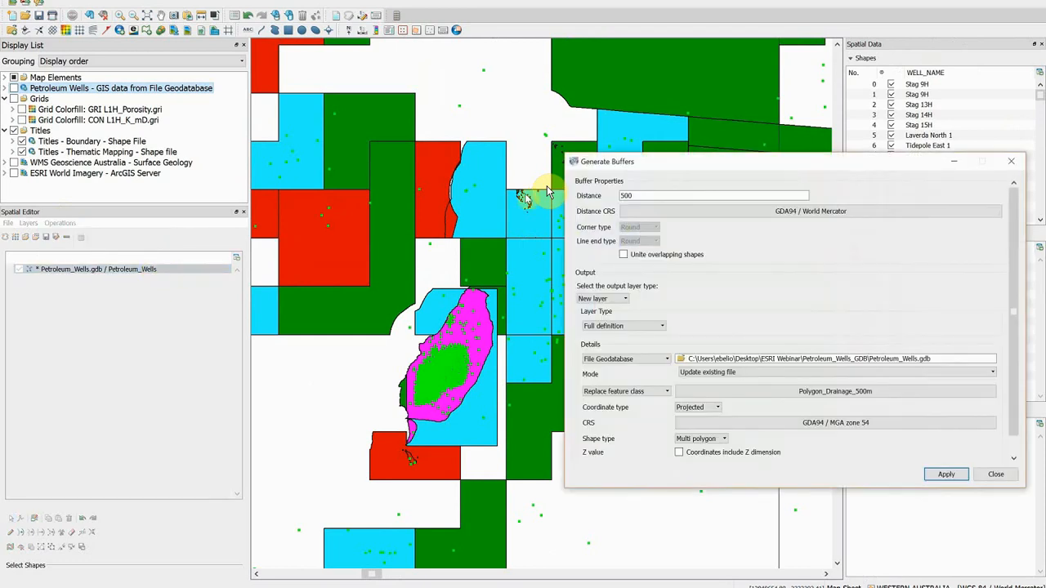
left_click_drag(652, 167, 666, 154)
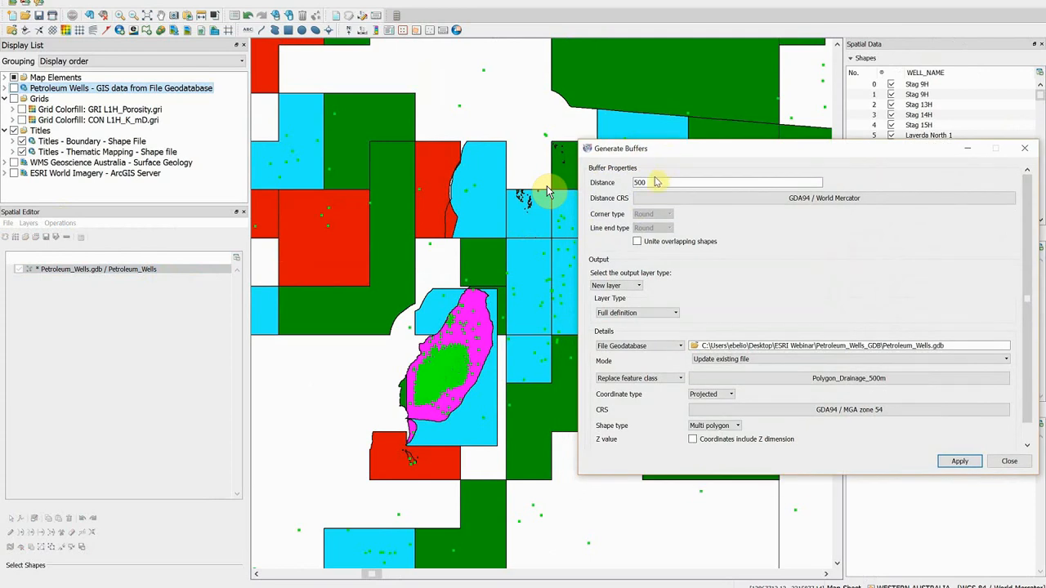
left_click(656, 181)
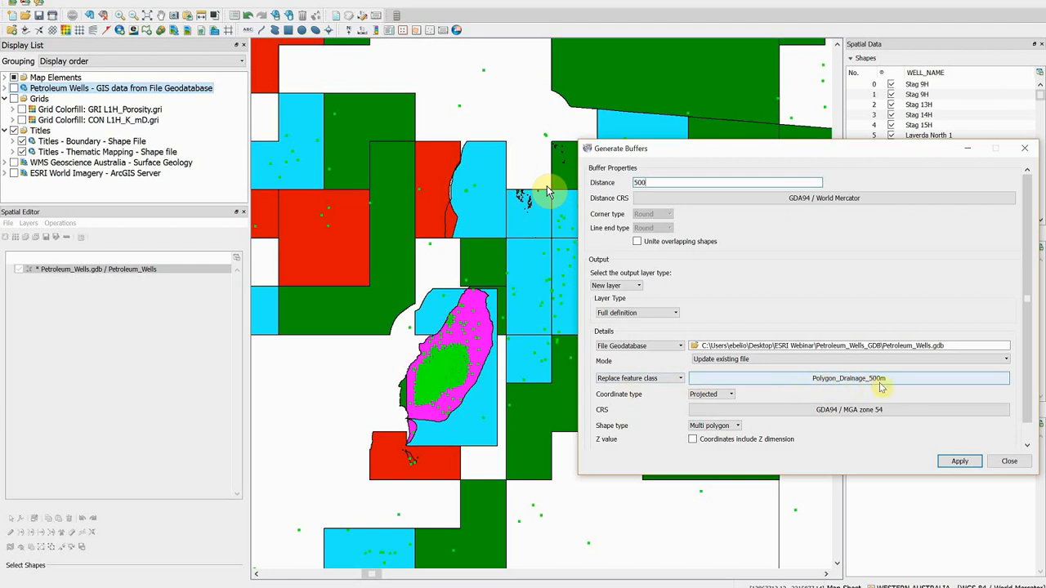
left_click(728, 395)
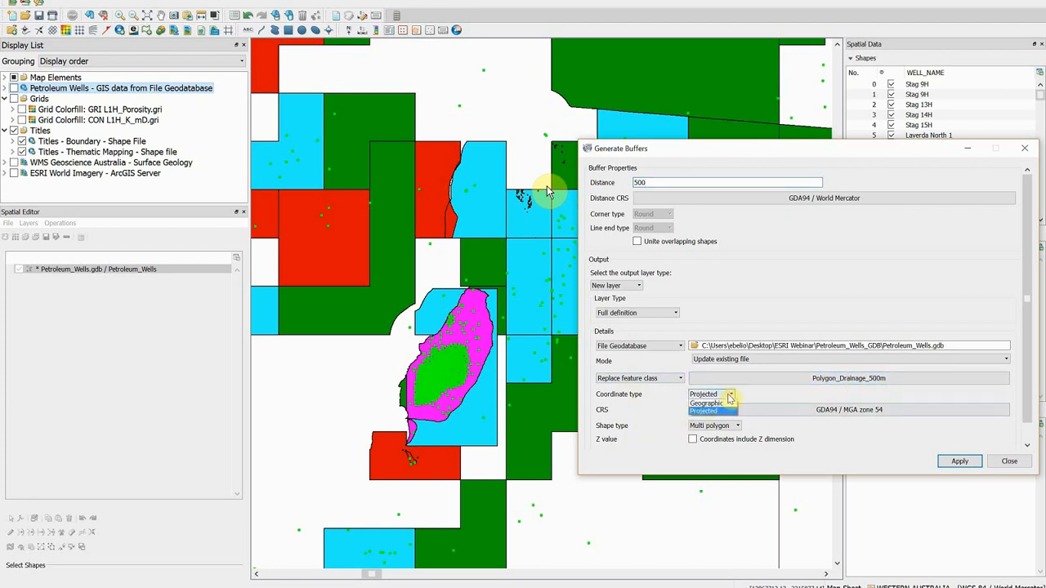
left_click(707, 403)
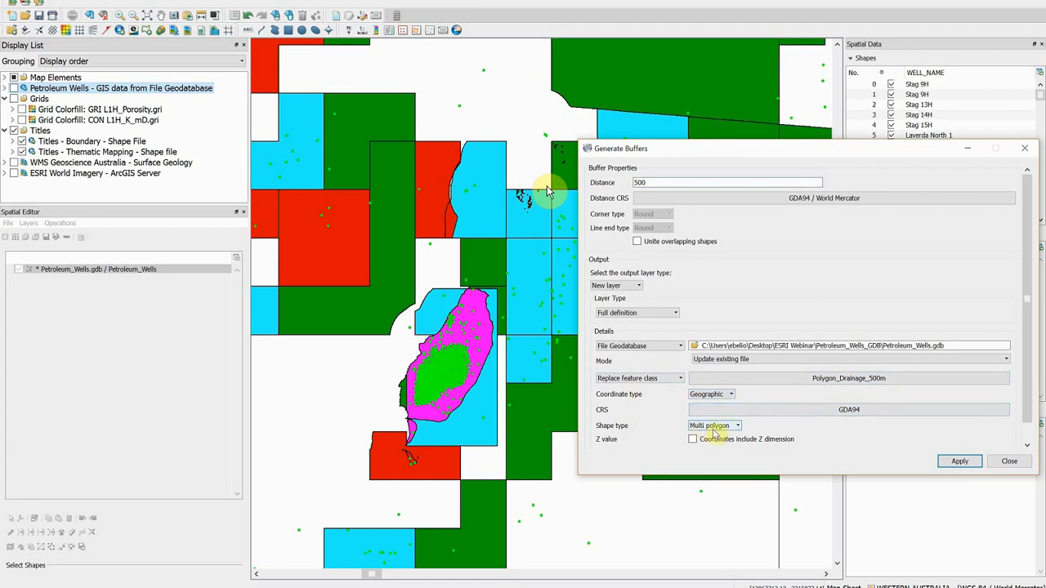
left_click(959, 463)
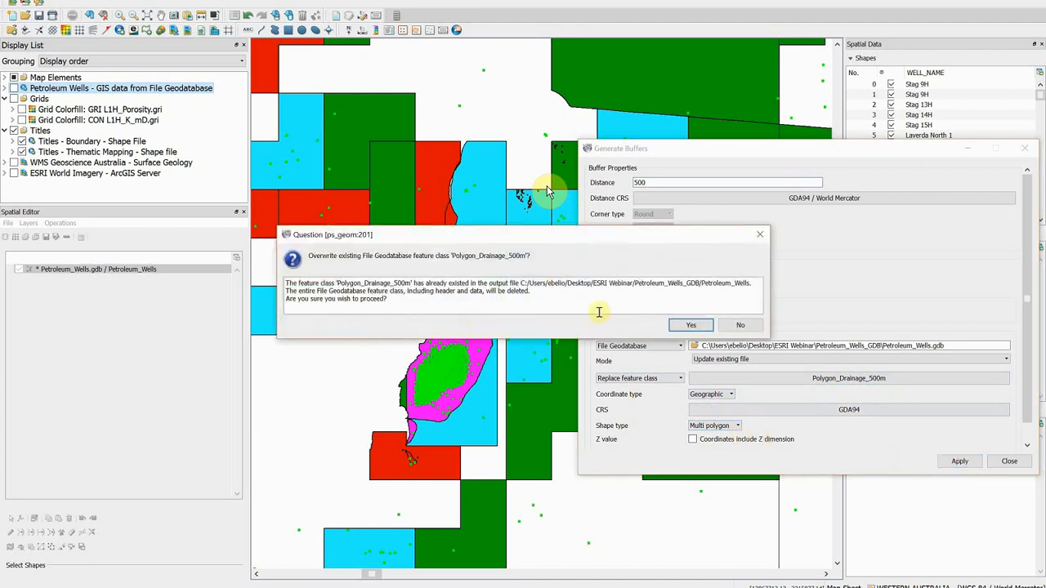
left_click(688, 325)
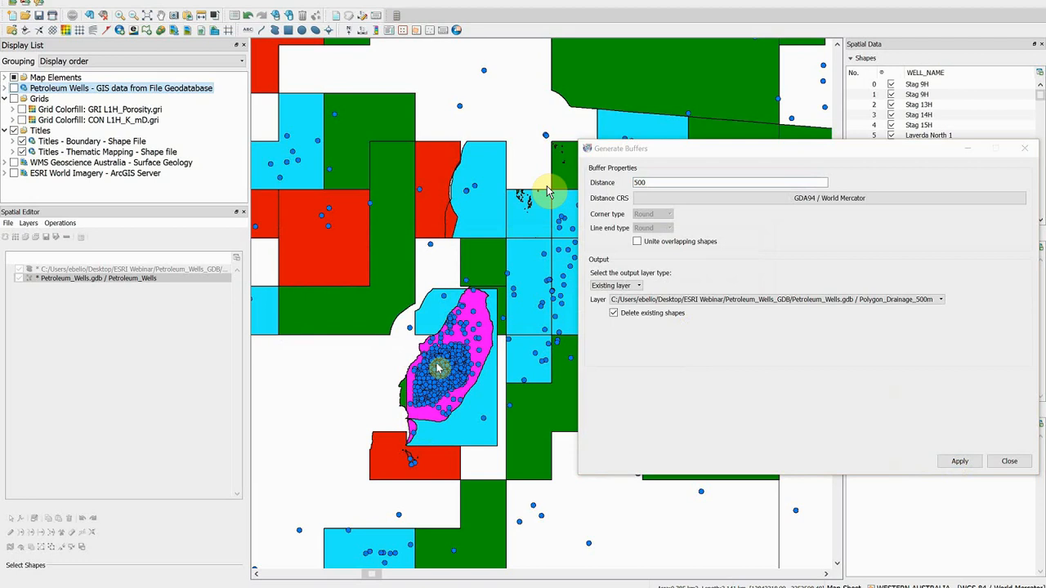
left_click(1010, 462)
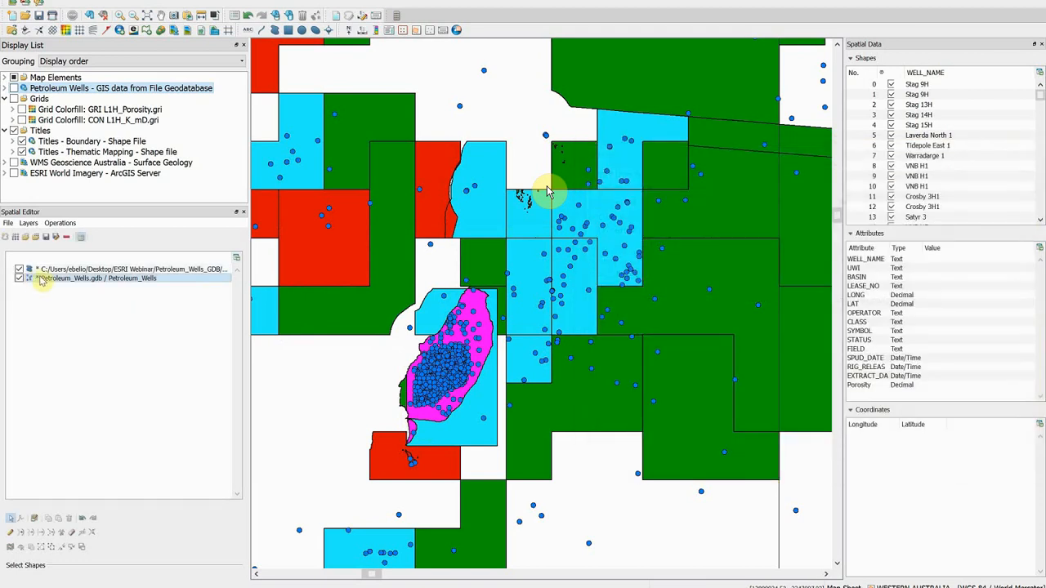
Step: Close the generated Polygon_Drainage_500m buffer layer in the Spatial Editor and discard its changes
left_click(55, 268)
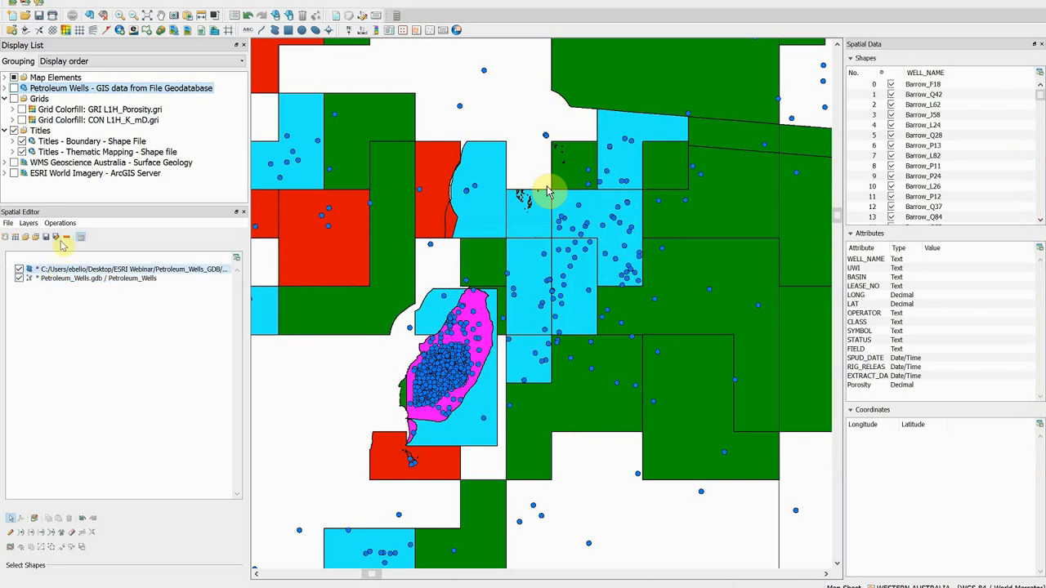
left_click(68, 237)
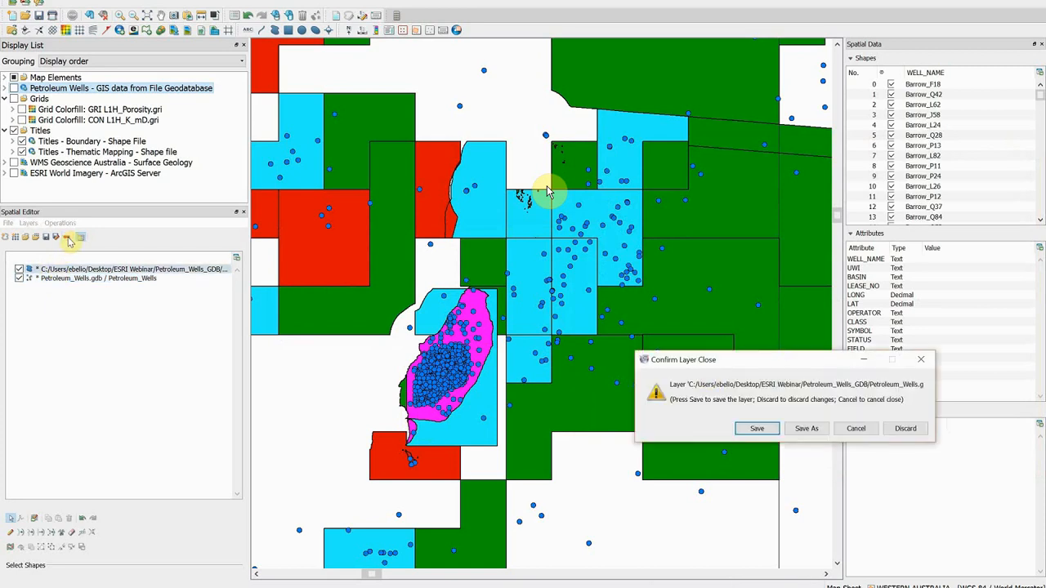
left_click(914, 431)
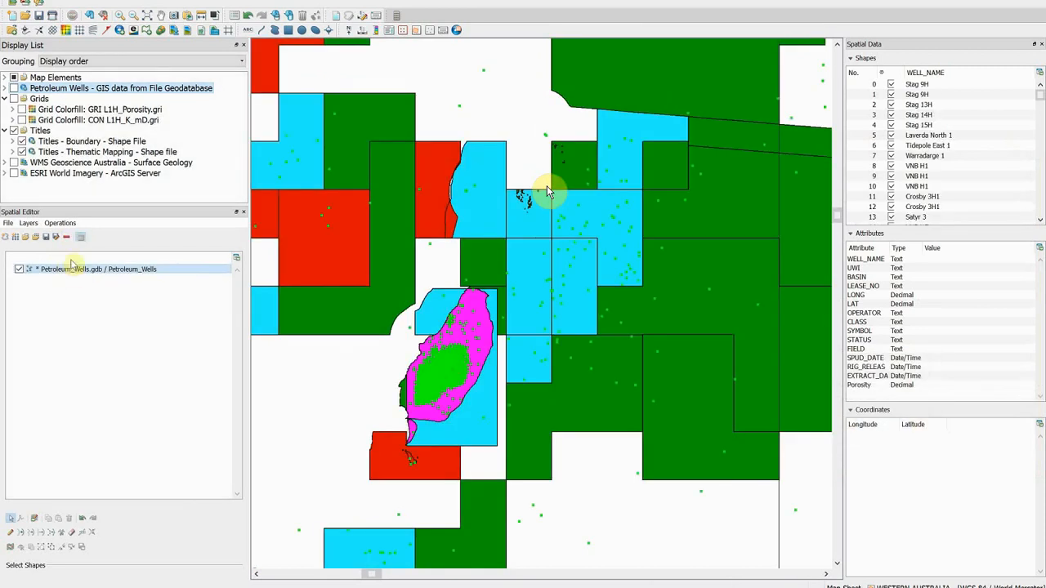
Step: Close the Petroleum_Wells layer with its changes saved, and leave the Spatial Editor
left_click(68, 237)
left_click(760, 431)
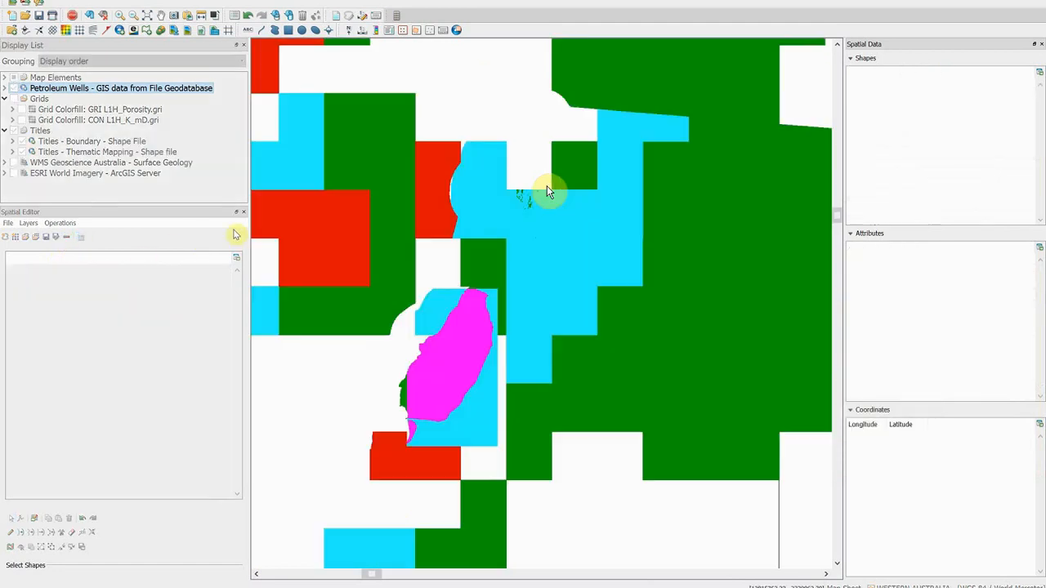
left_click(243, 213)
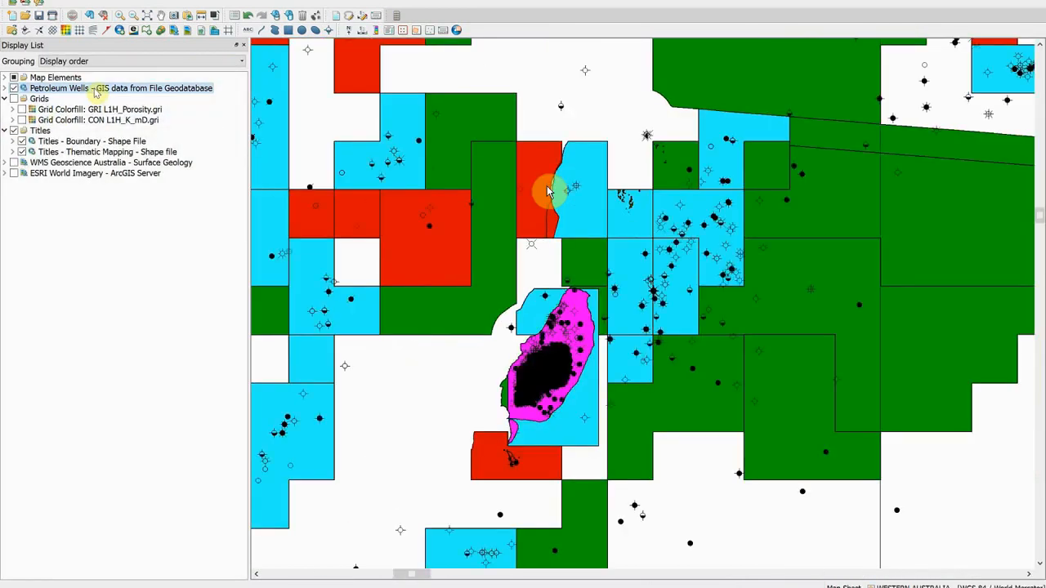
Step: Duplicate the Petroleum Wells display layer and make the copy show the Polygon_Drainage_500m feature class
right_click(96, 91)
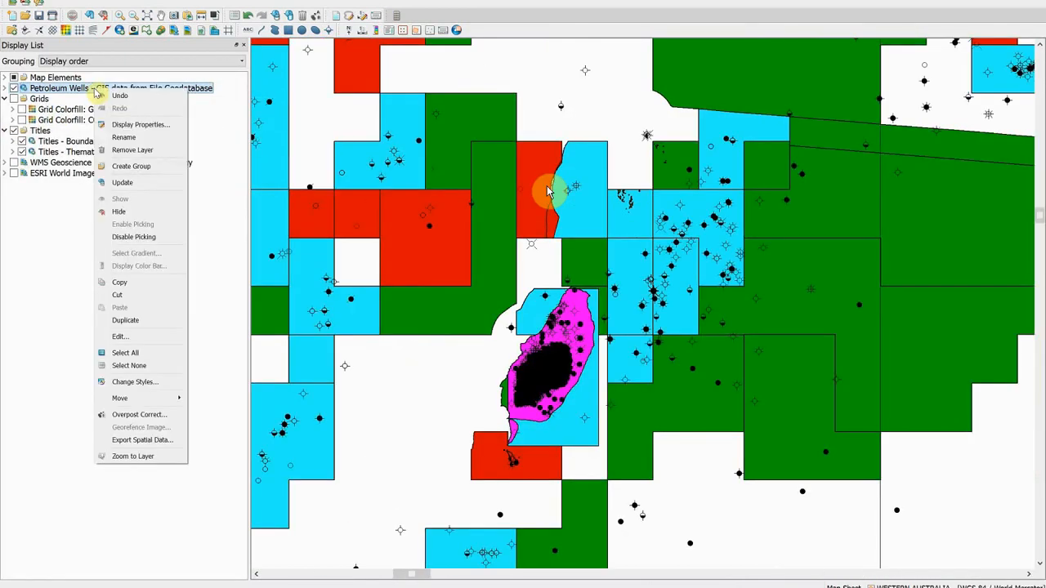
left_click(137, 321)
double_click(71, 99)
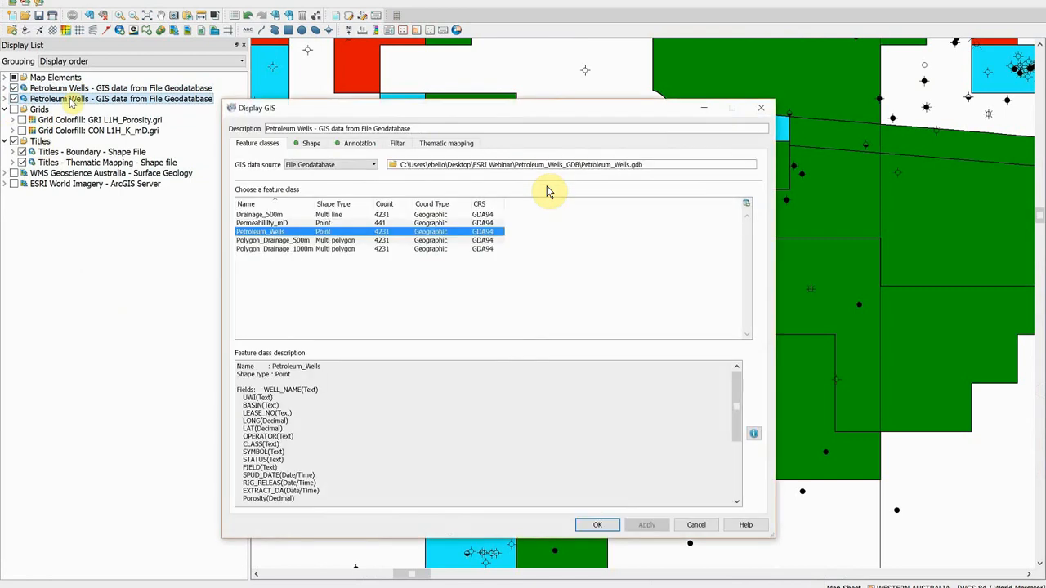
left_click(275, 240)
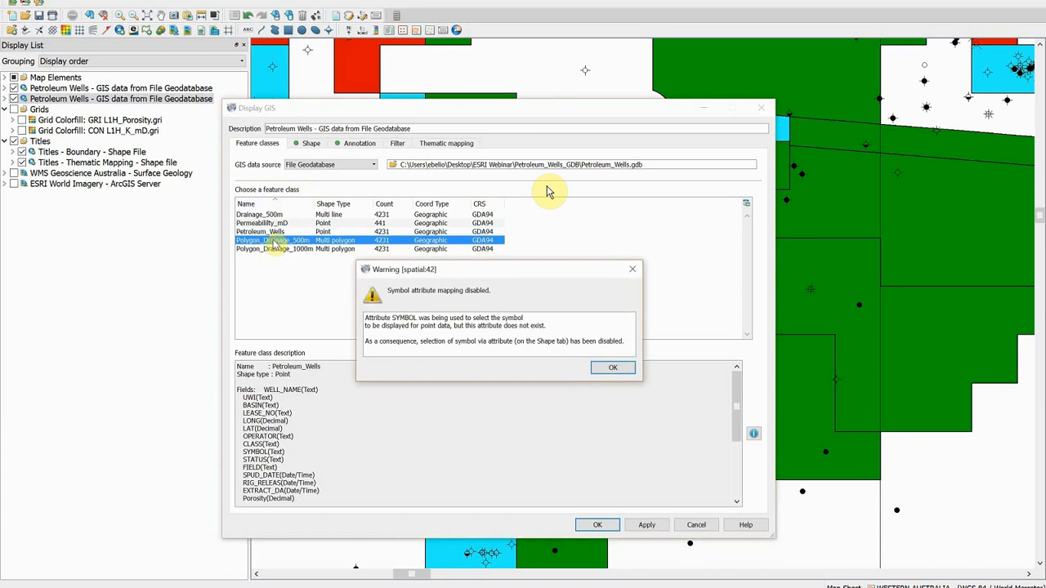
left_click(613, 370)
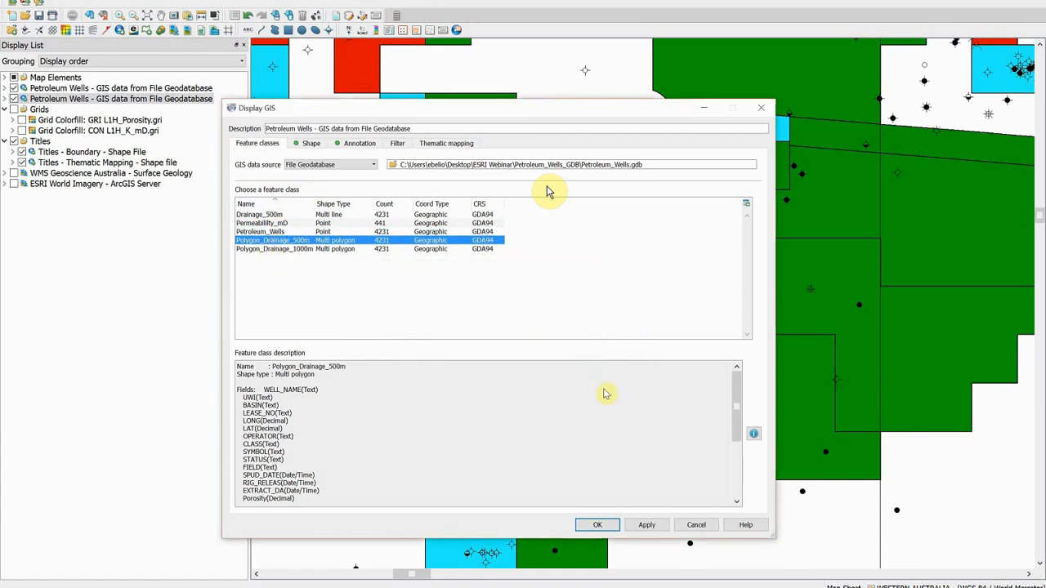
left_click(597, 525)
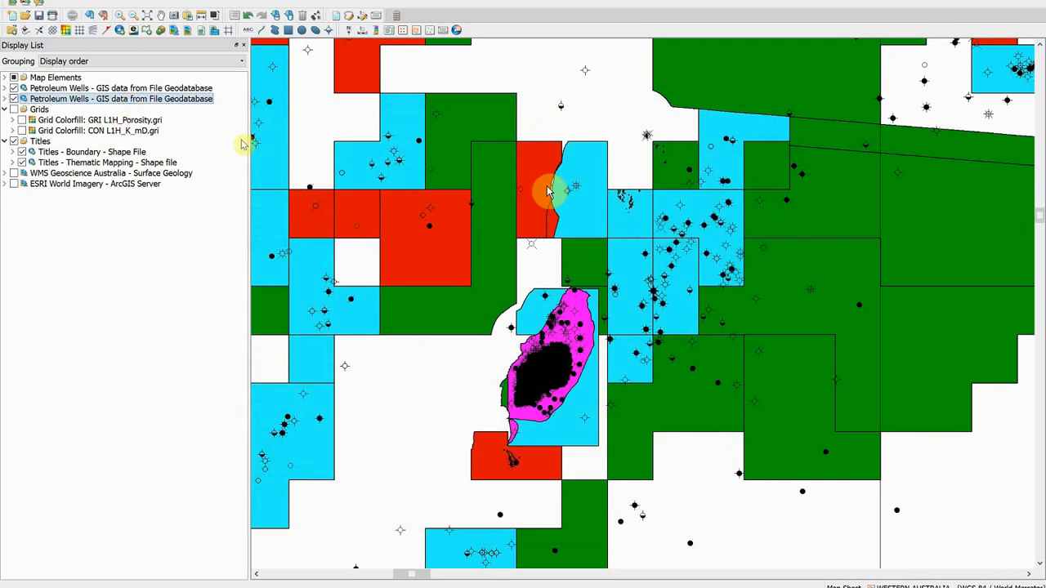
Step: Give the drainage polygon layer, the lower Petroleum Wells copy, a solid blue fill
double_click(128, 98)
left_click(307, 145)
left_click(399, 204)
left_click(405, 221)
left_click(319, 213)
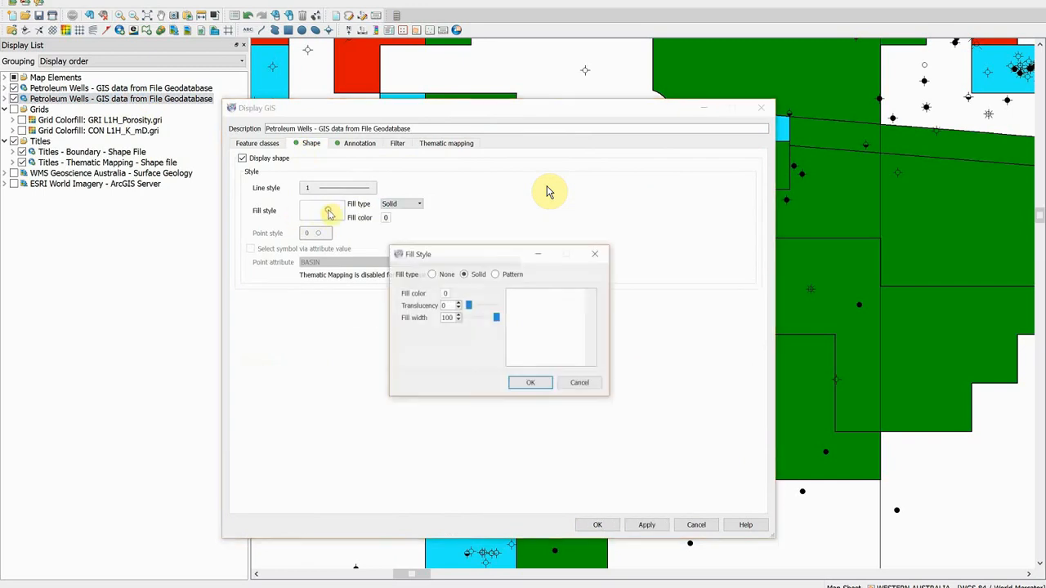
left_click(445, 294)
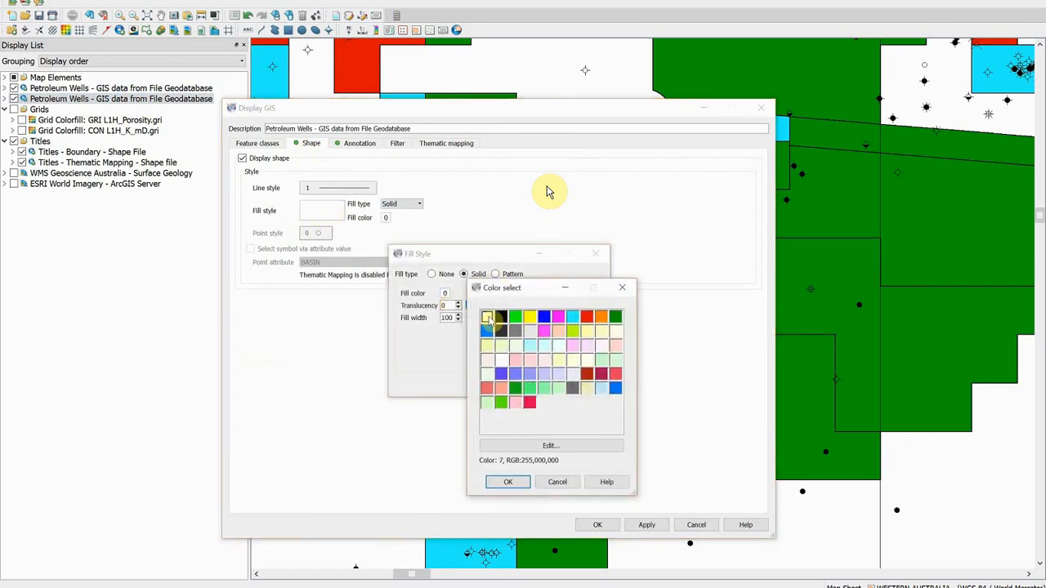
left_click(488, 330)
left_click(531, 382)
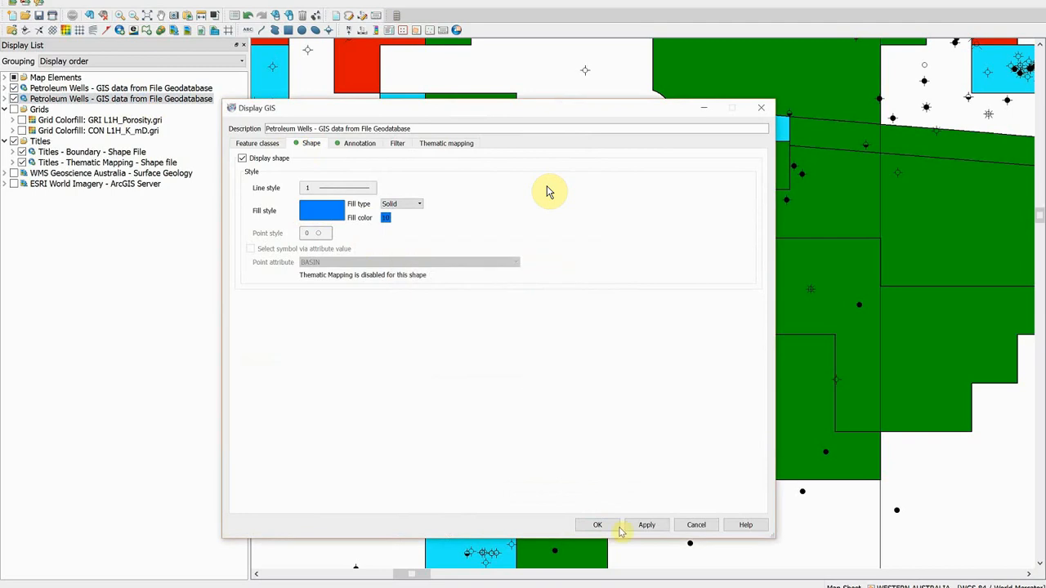
left_click(612, 527)
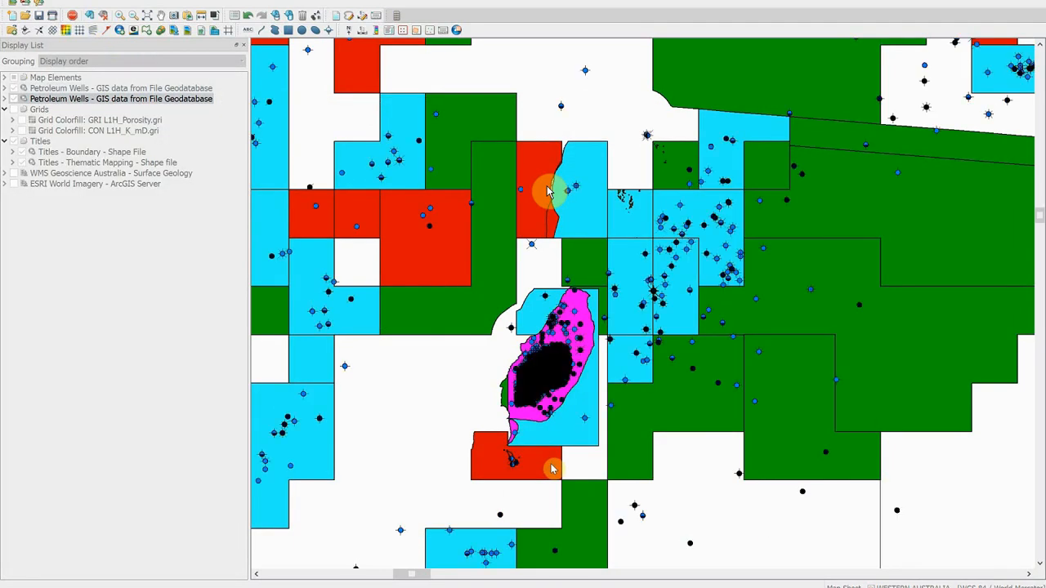
Step: Set the well symbol size of the original Petroleum Wells point layer to 0.2 mm
left_click(548, 192)
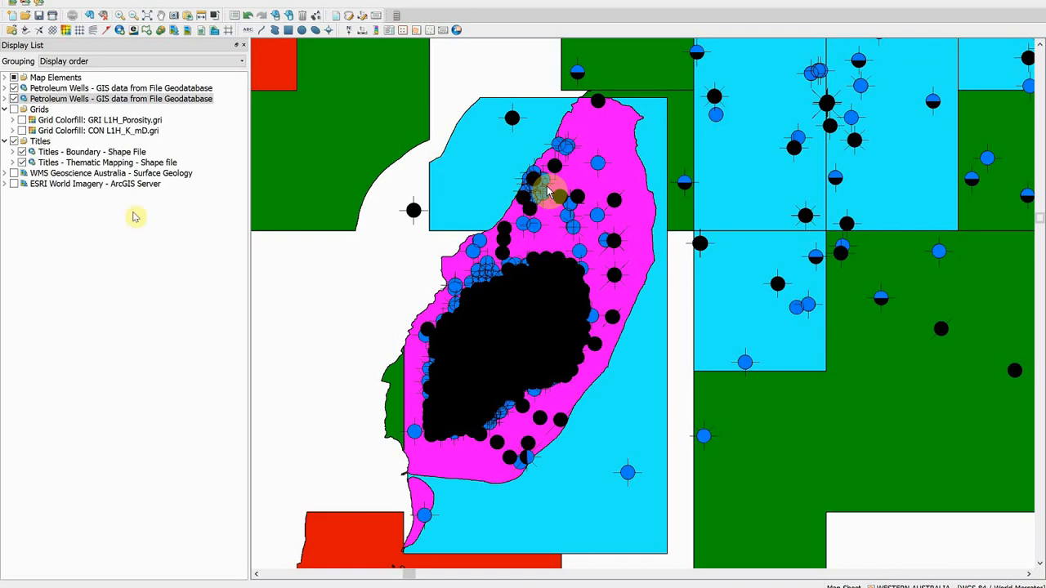
left_click(144, 88)
double_click(550, 192)
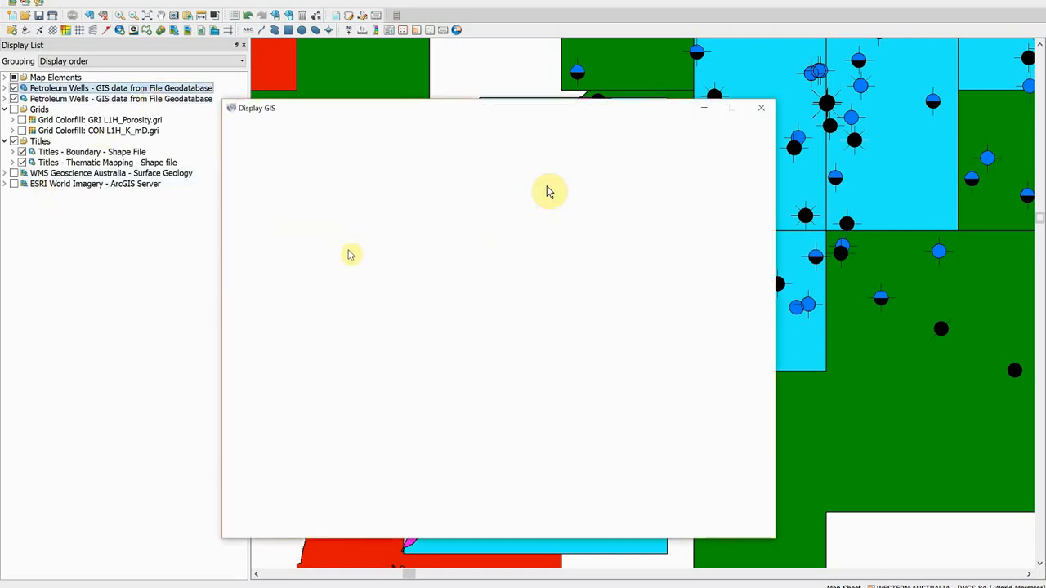
left_click(304, 144)
left_click(318, 229)
left_click(368, 325)
left_click(429, 300)
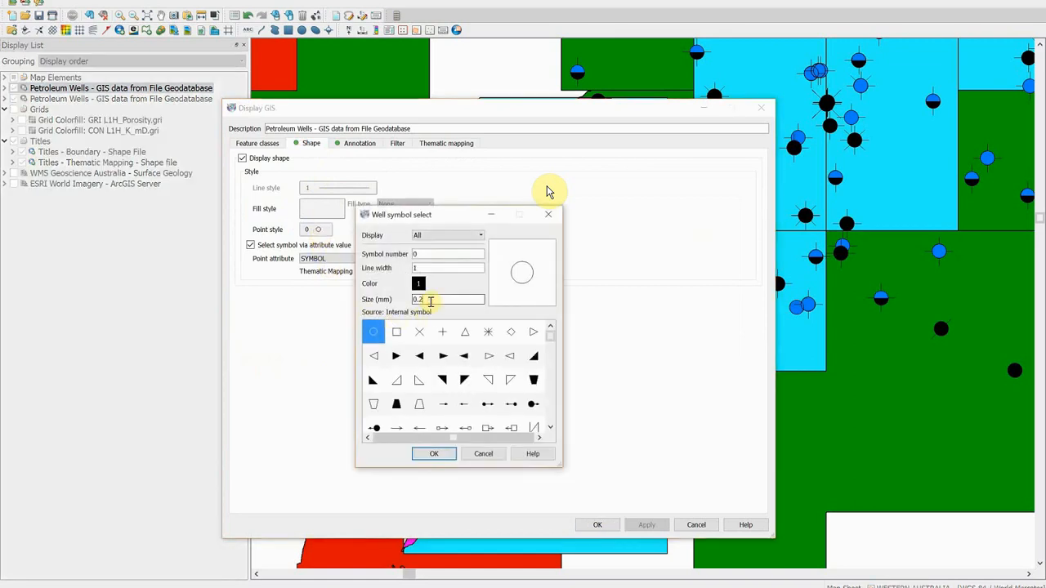
left_click(435, 453)
left_click(598, 525)
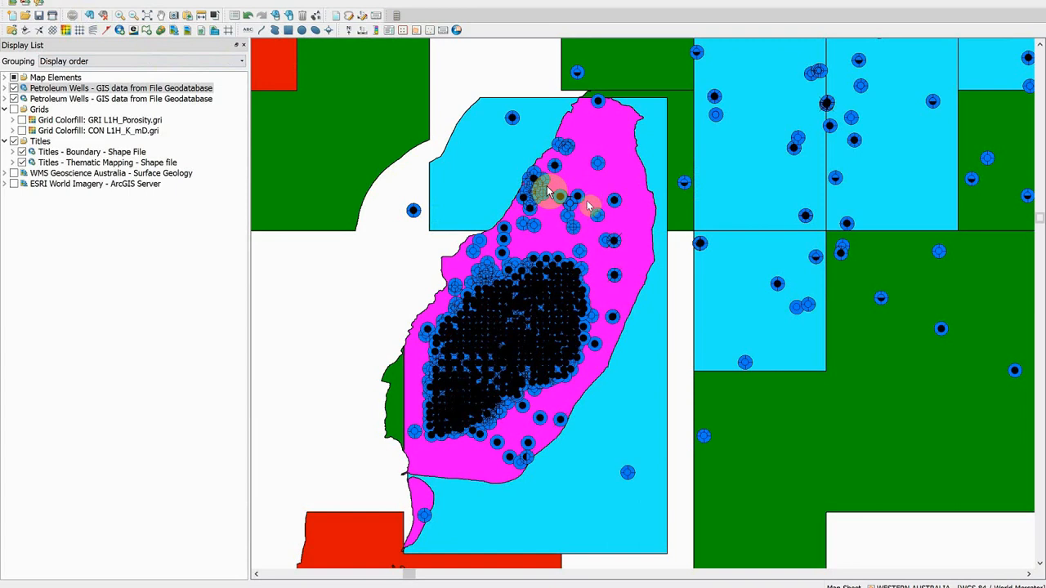
Step: Switch to the Petrosys launcher, start Surface Modeling and open the Create Grid task
mouse_move(286, 587)
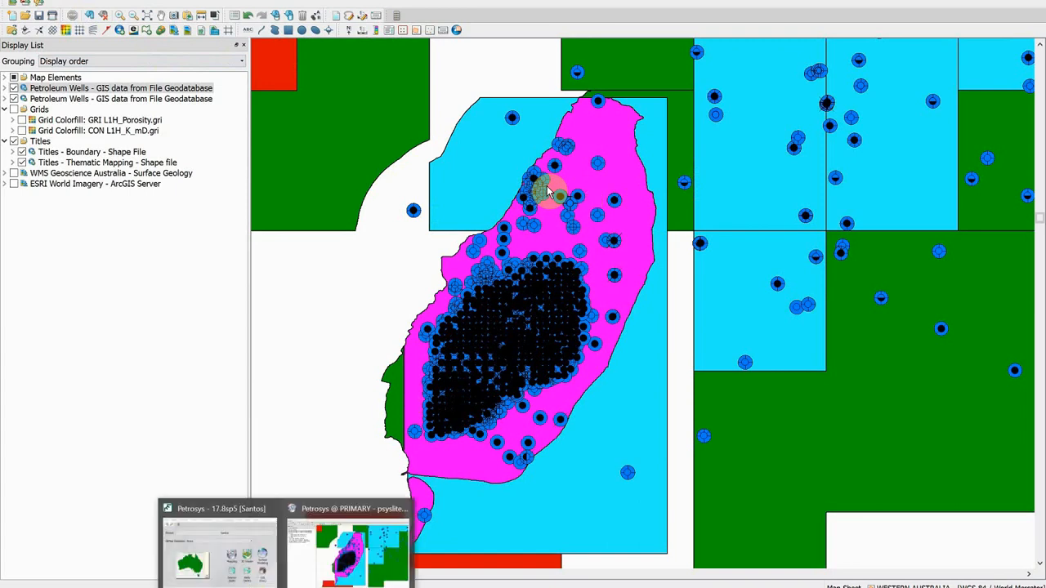
left_click(213, 555)
left_click(962, 443)
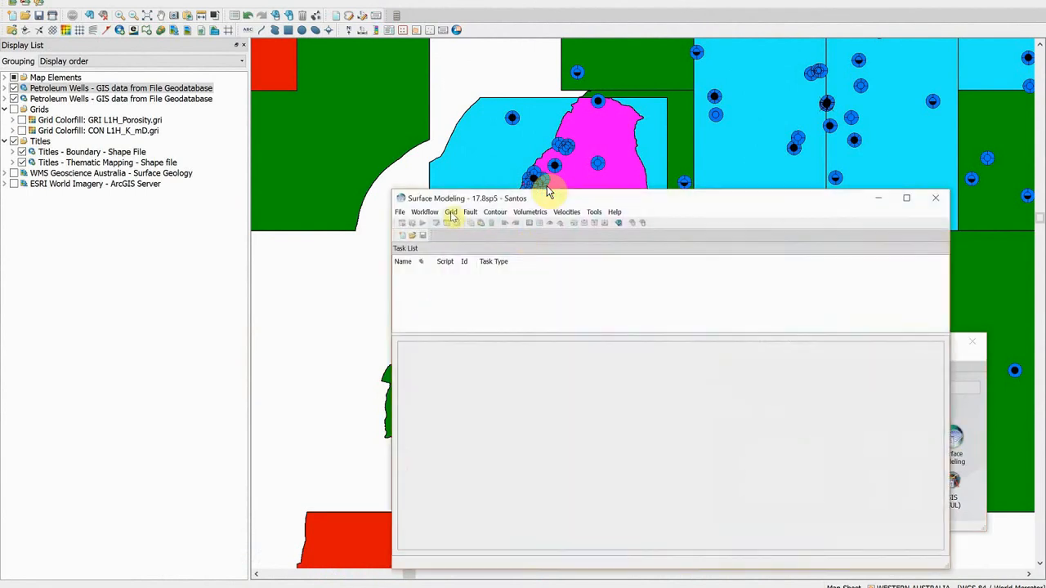
left_click(451, 212)
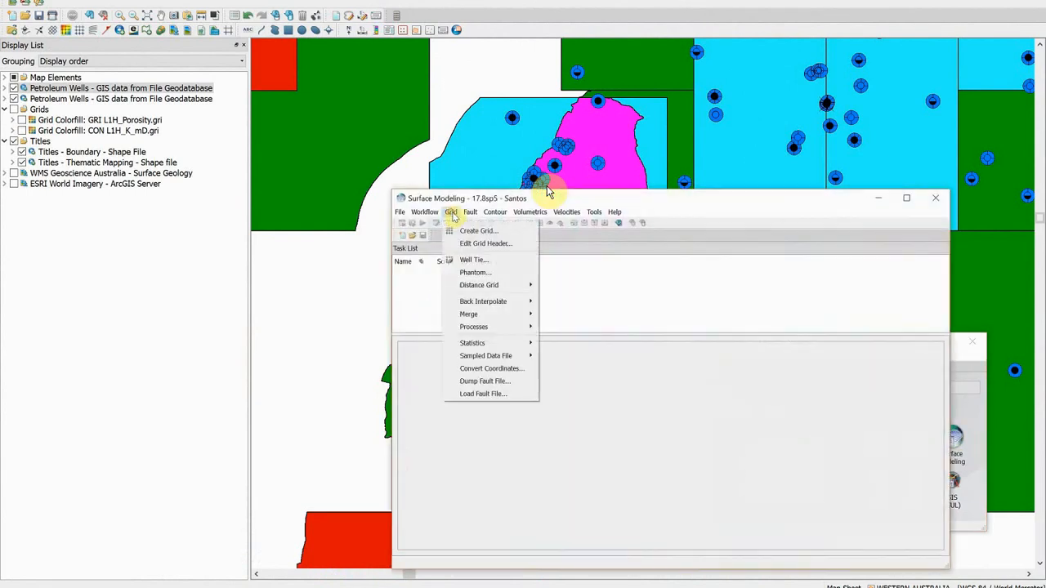
left_click(520, 232)
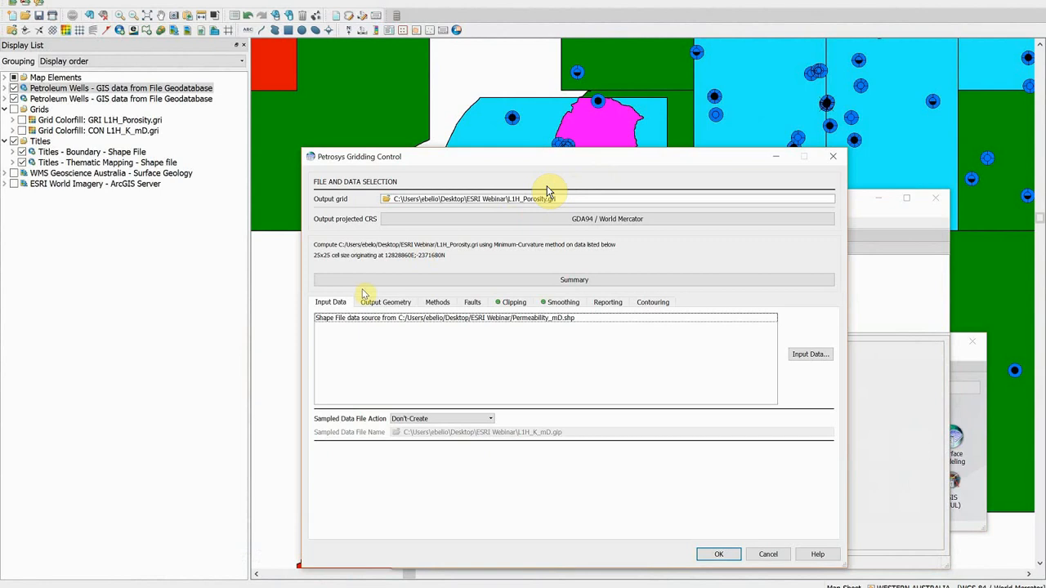
Step: Check the gridding input's shape file source and the attribute to grid, and examine the clipping settings
left_click(344, 319)
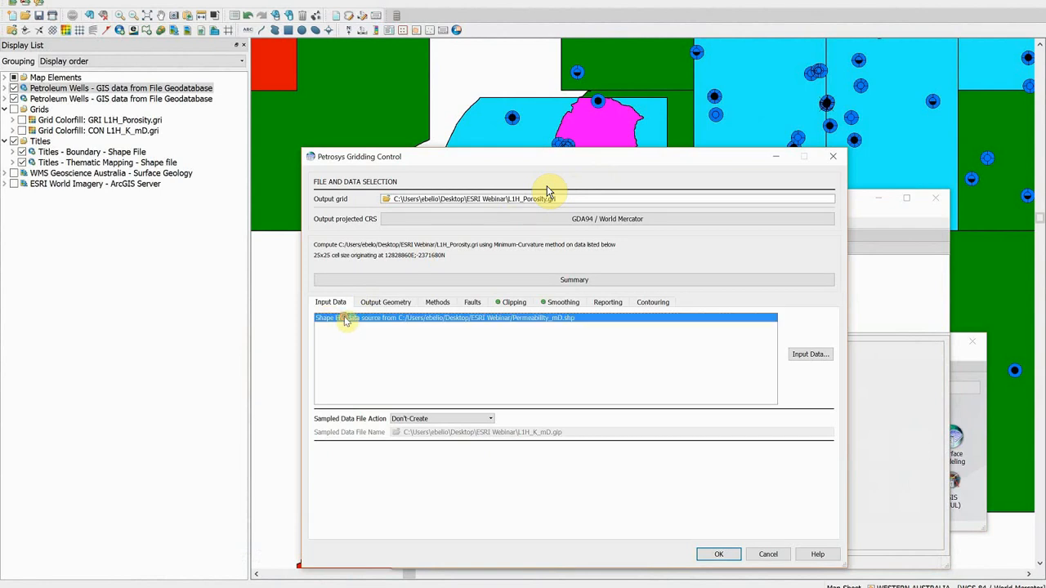
double_click(344, 319)
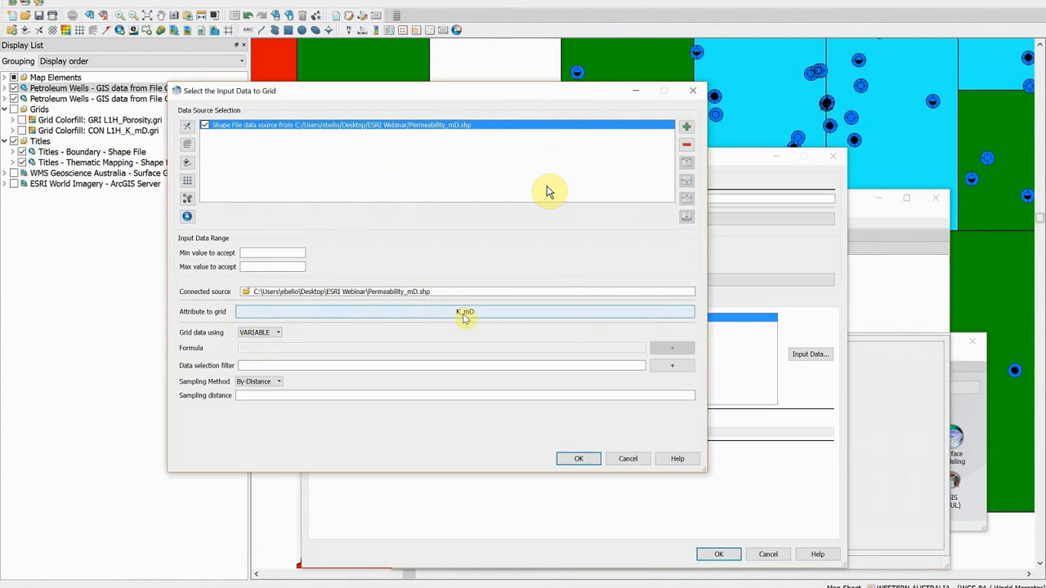
left_click(572, 460)
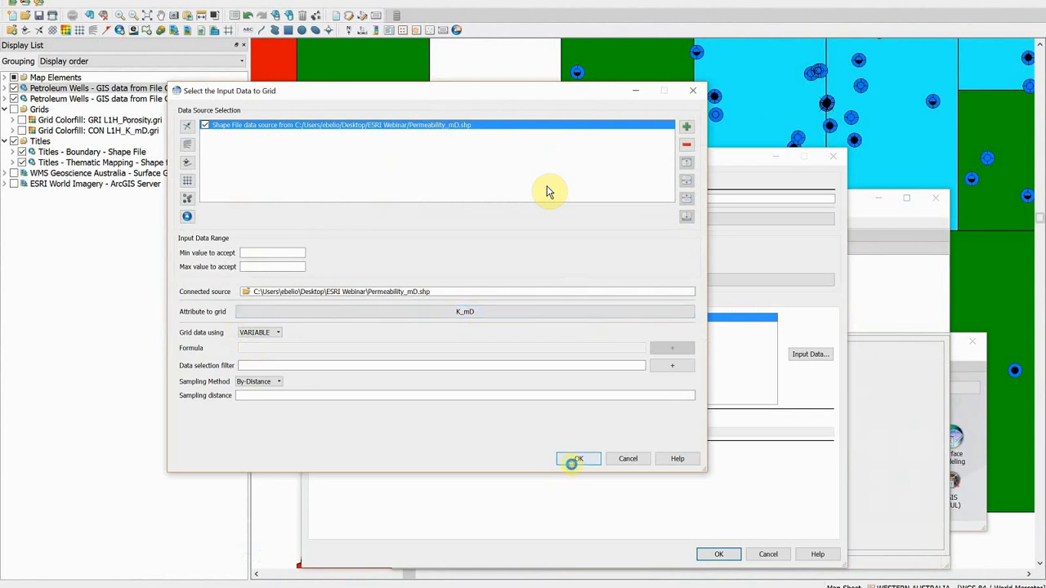
left_click(508, 303)
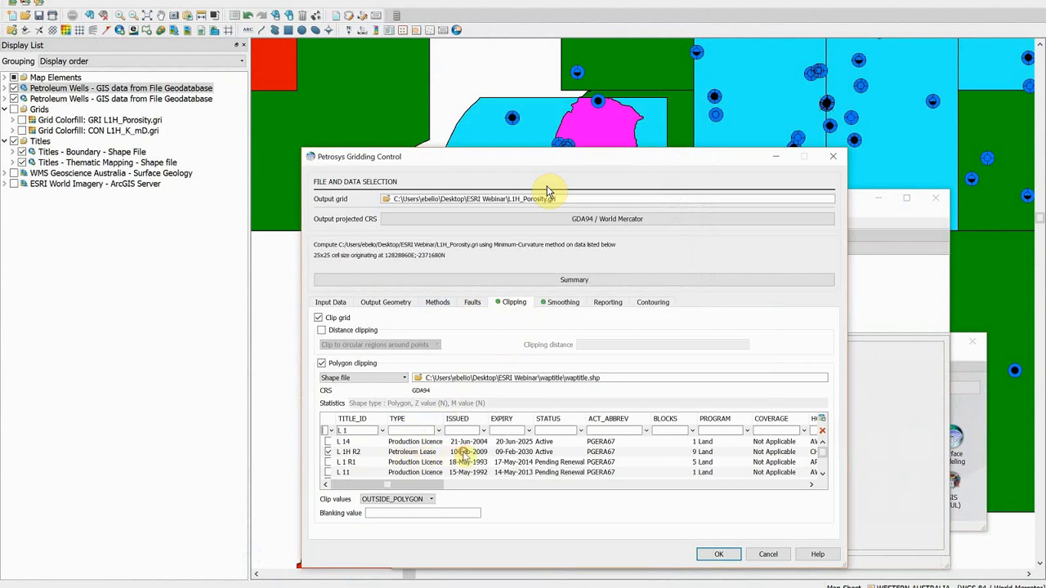
Step: Check the smoothing settings, run the Create Grid task with overwriting of the existing grid, and return to the map
left_click(563, 302)
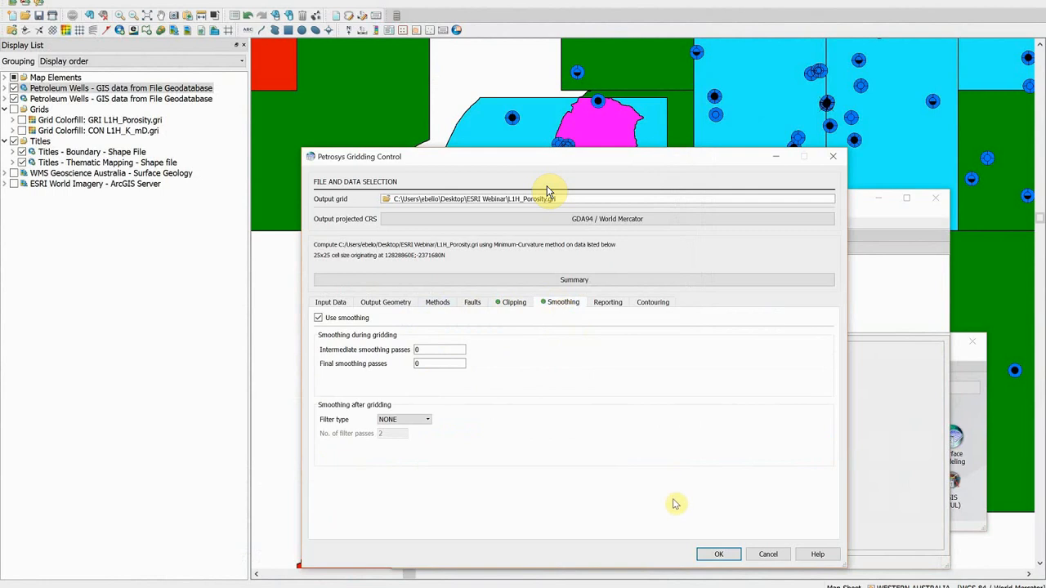
left_click(717, 555)
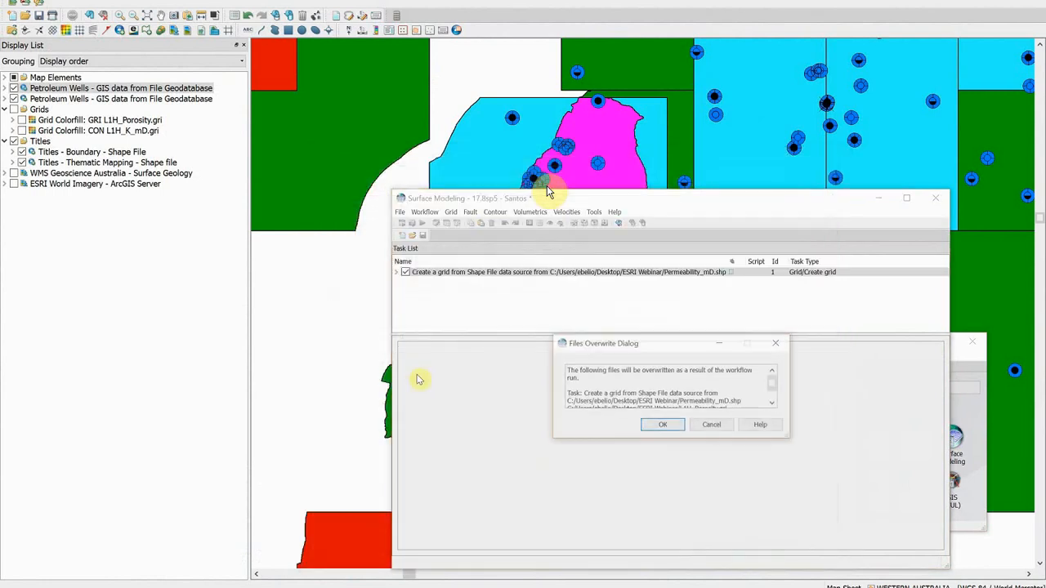
left_click(666, 427)
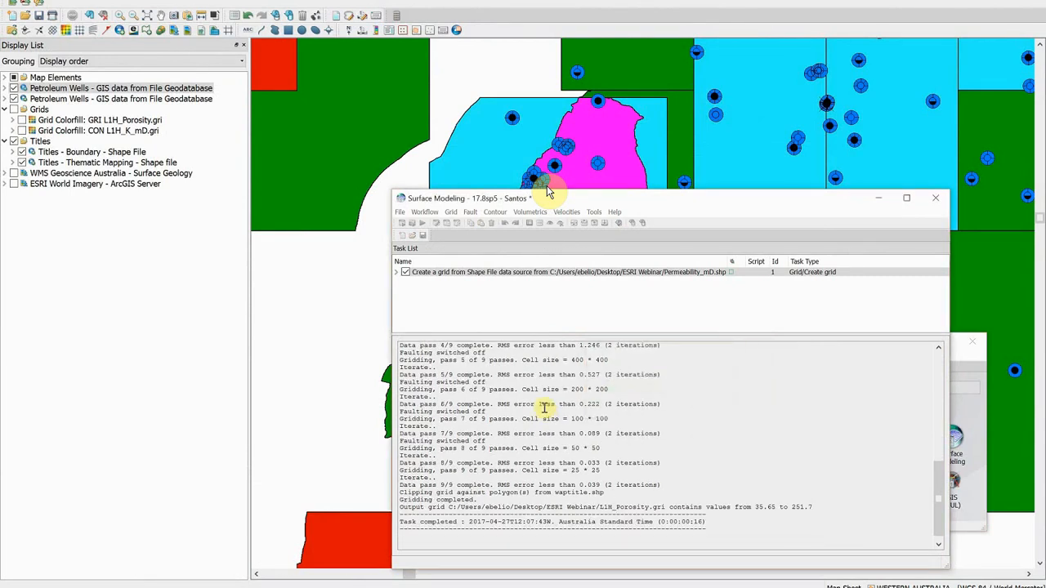
left_click(878, 198)
left_click(626, 10)
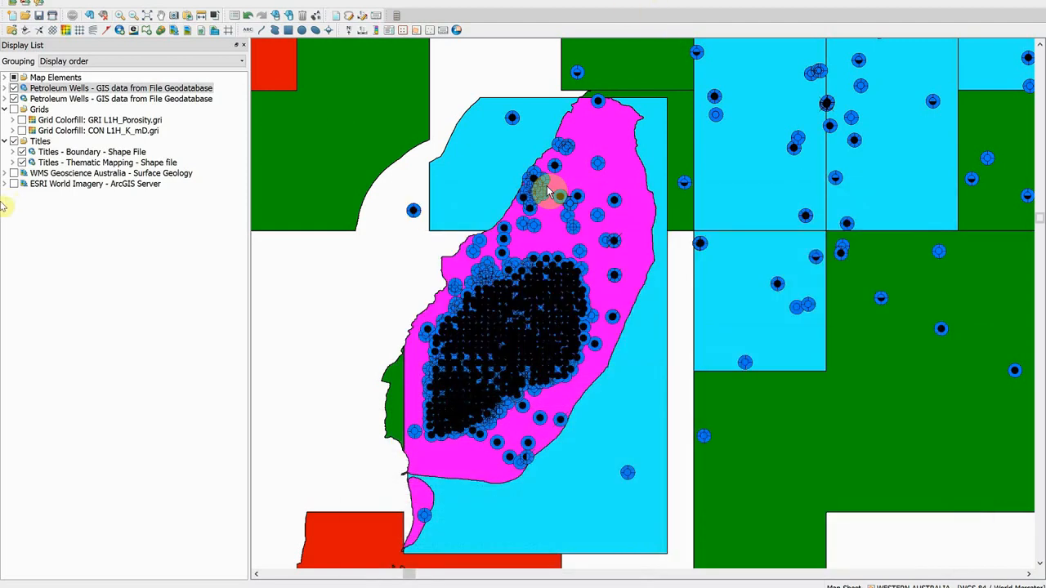
Step: Display the CON L1H_K_mD and GRI L1H_Porosity grid colorfills on the map and redraw it
left_click(21, 131)
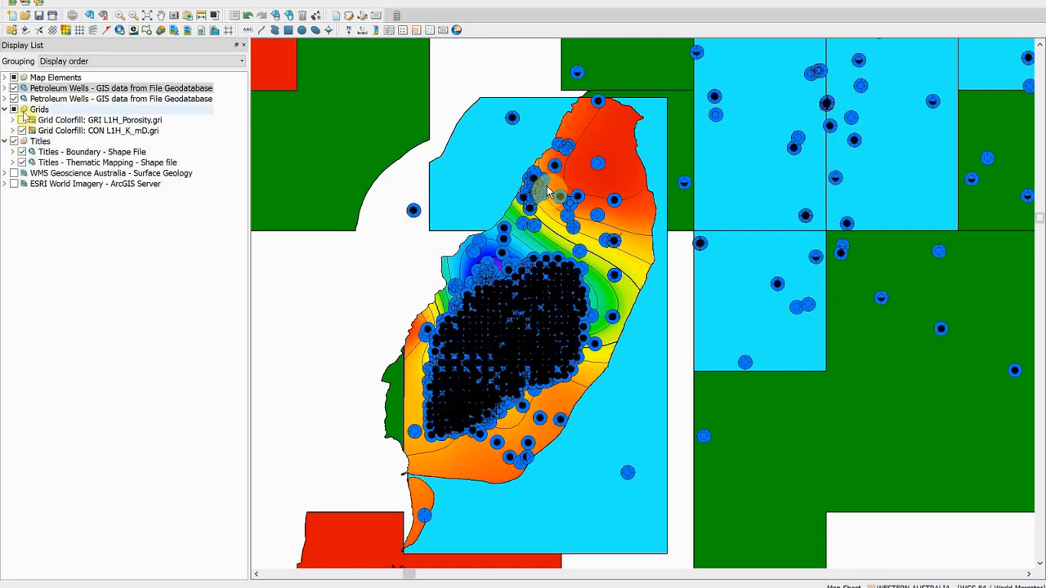
left_click(22, 120)
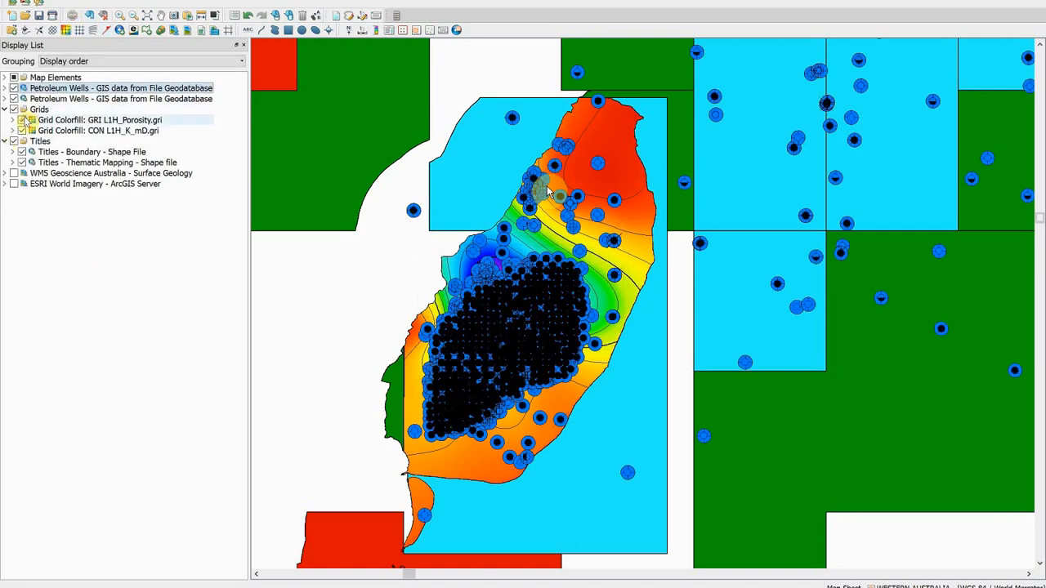
left_click(96, 16)
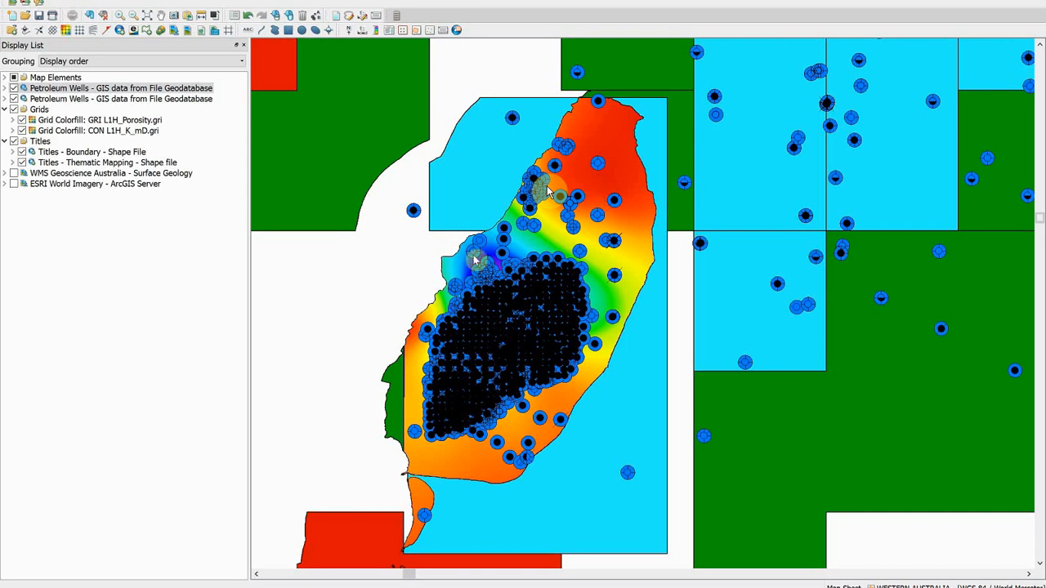
Step: Switch to the Petrosys launcher, open the Spatial Data Translator and set the output format to File Geodatabase
mouse_move(286, 587)
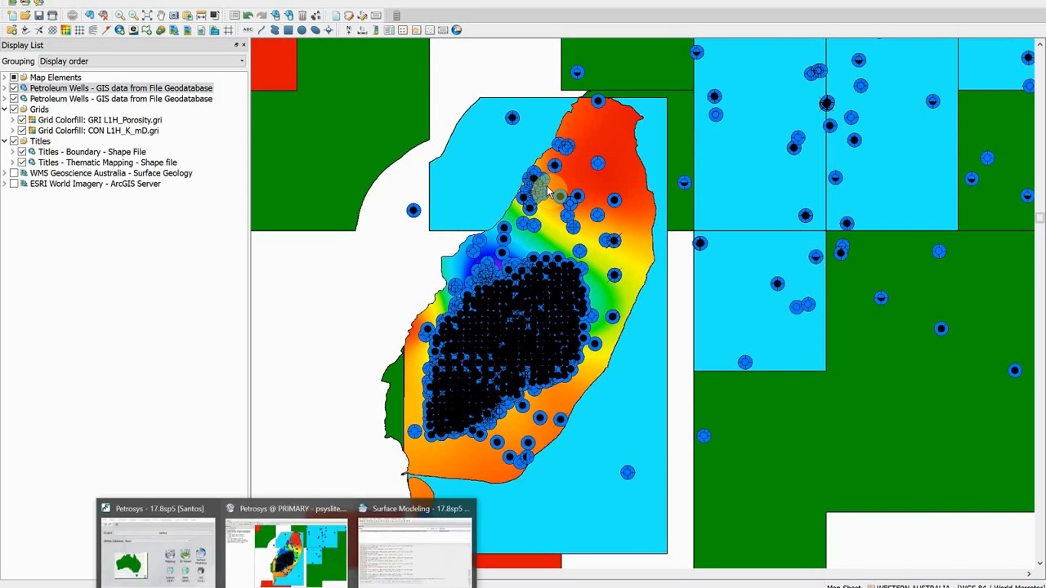
left_click(155, 551)
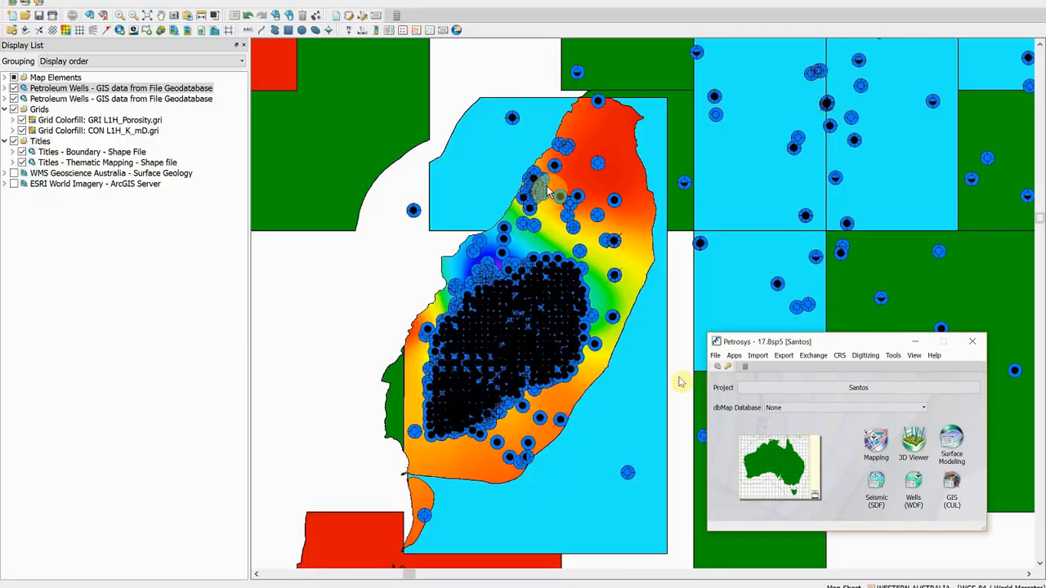
left_click(813, 356)
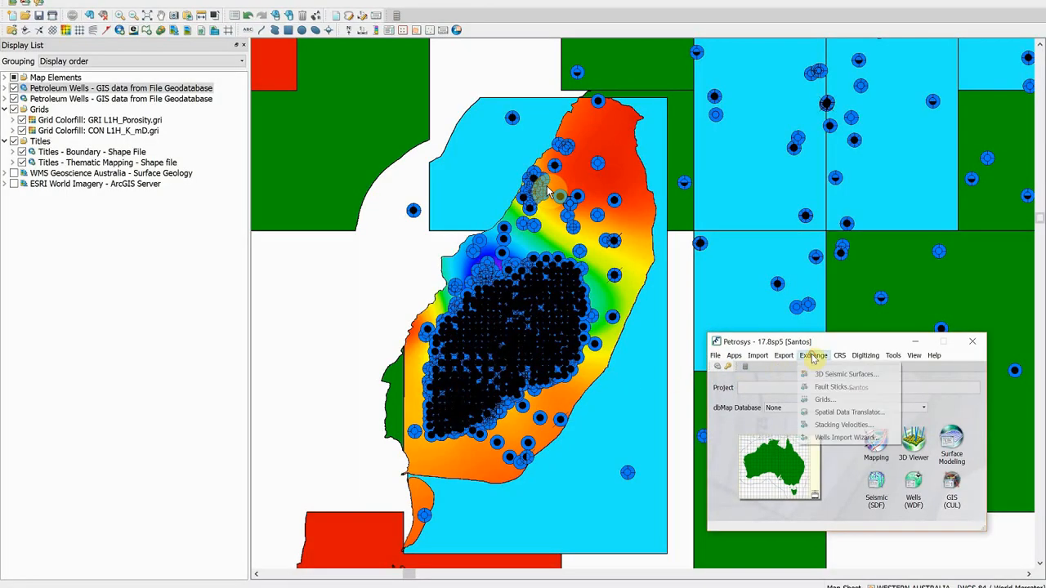
left_click(894, 413)
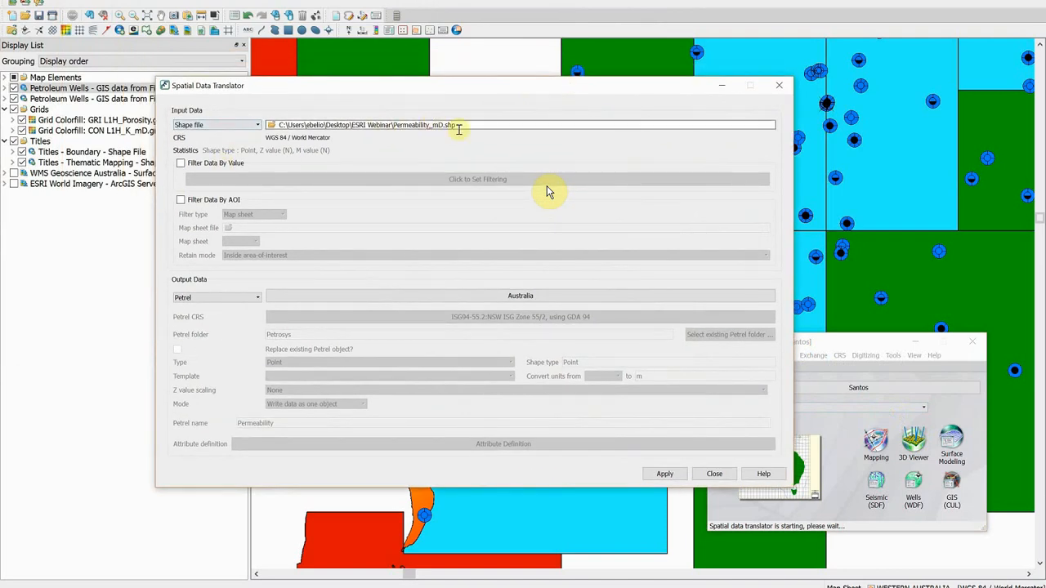
left_click(228, 300)
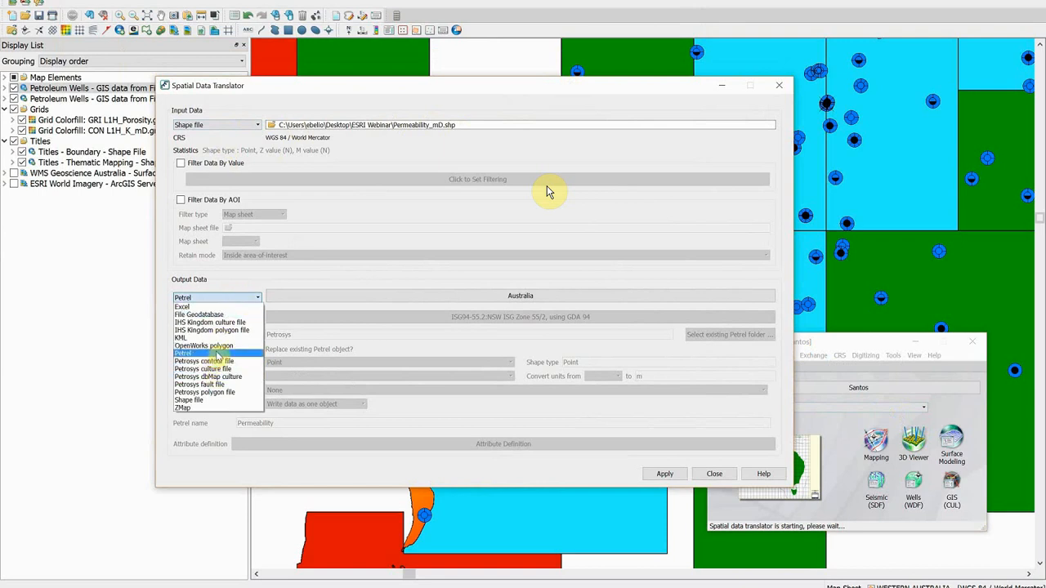
left_click(199, 315)
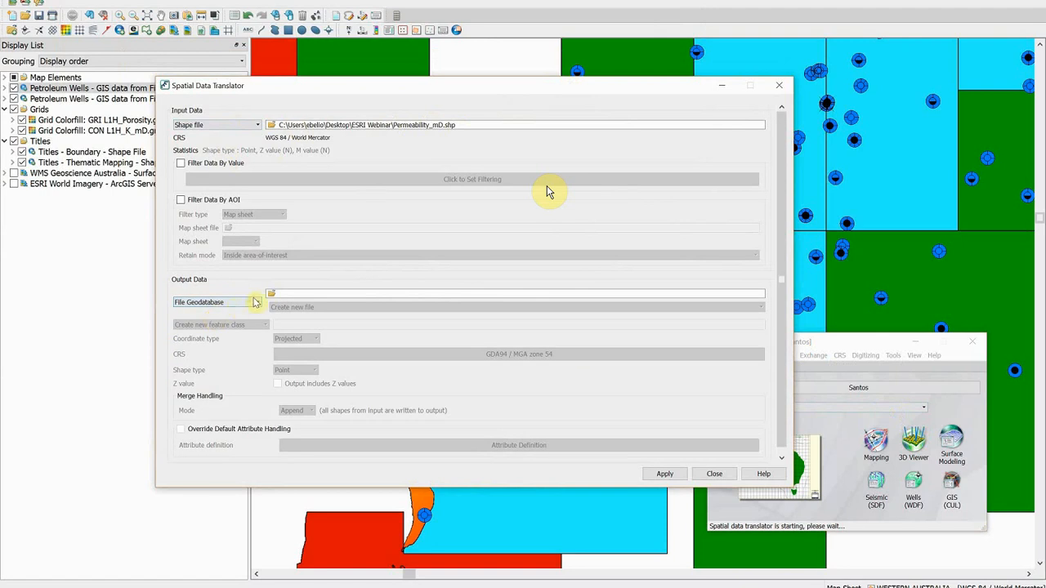
Step: Choose Petroleum_Wells.gdb from the Petroleum_Wells_GDB folder in ESRI Webinar as the output geodatabase
left_click(271, 295)
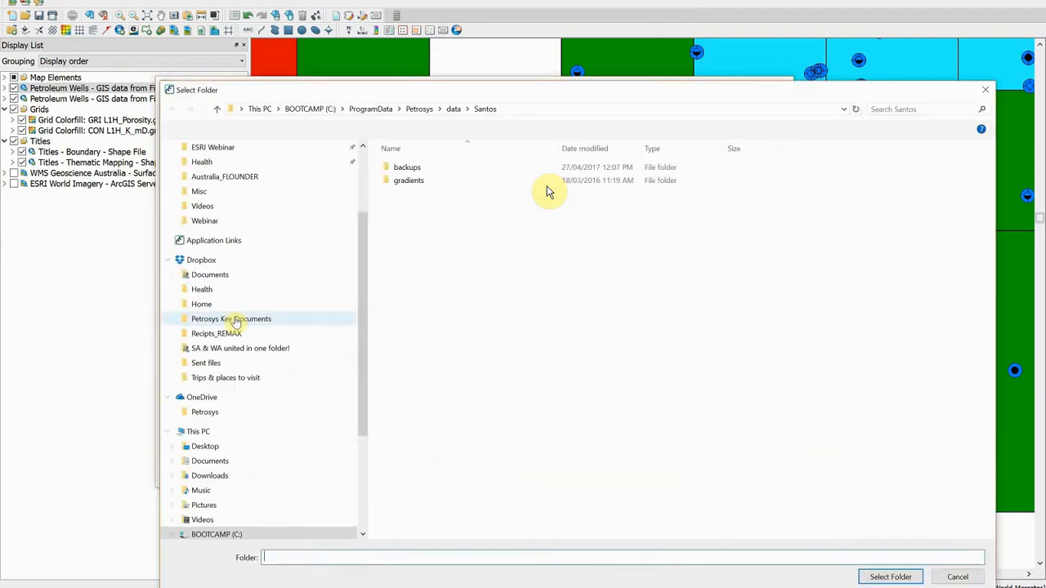
left_click(242, 261)
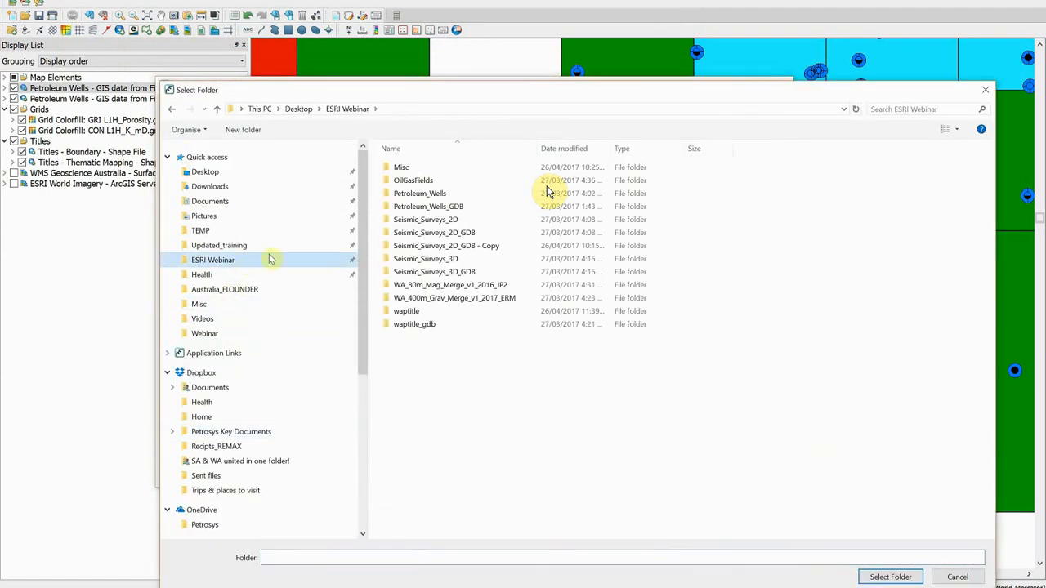
double_click(428, 206)
left_click(427, 168)
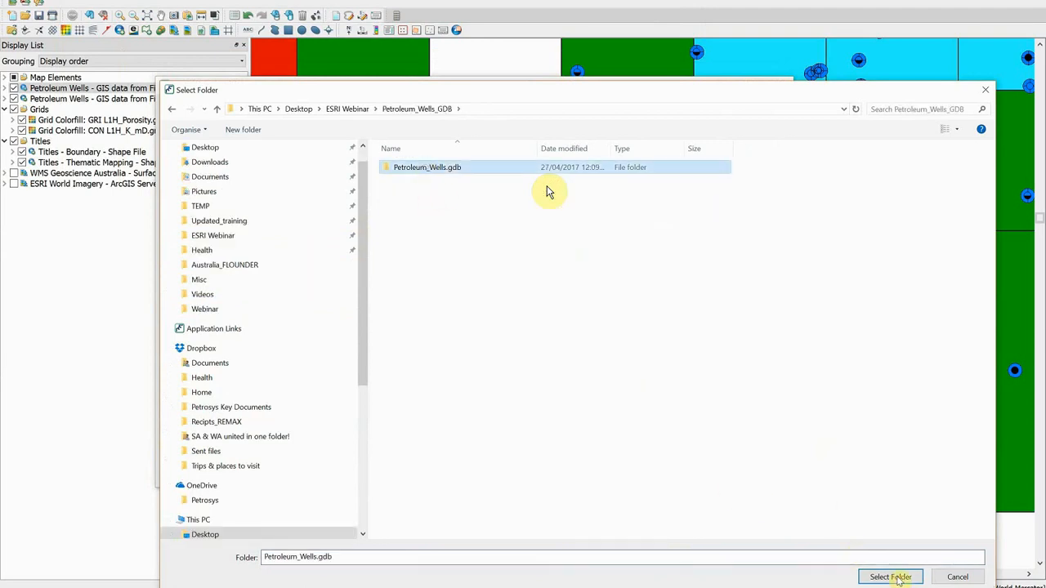
left_click(861, 574)
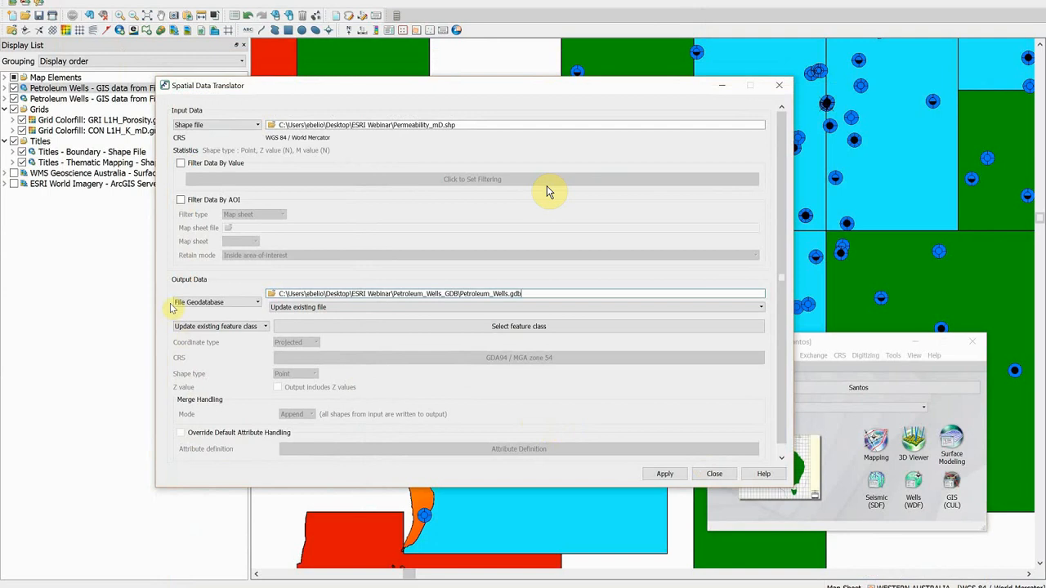
Step: Select the Permeabililty_mD point feature class as the existing feature class to update
left_click(333, 328)
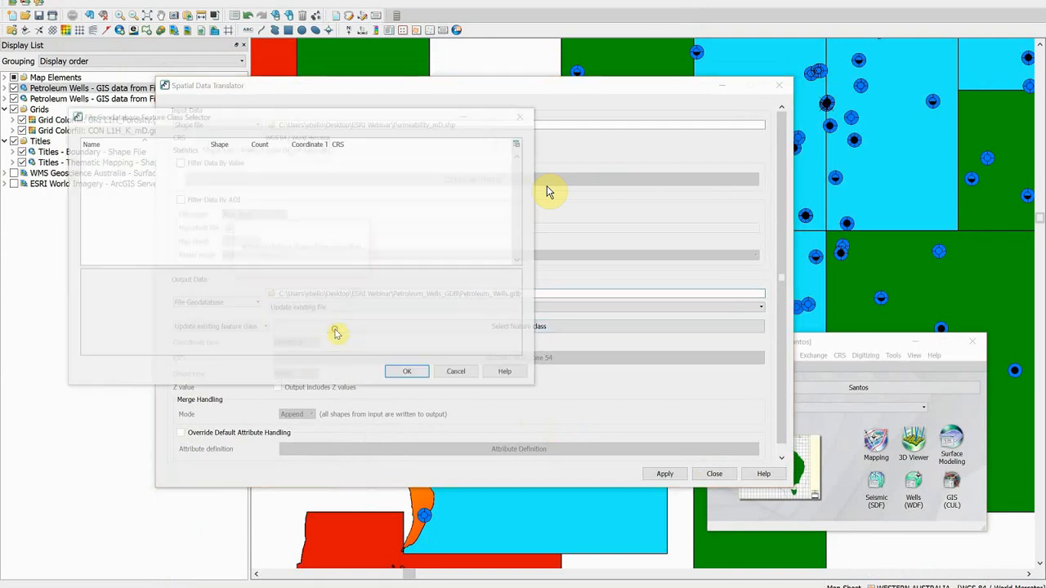
left_click_drag(194, 117, 472, 59)
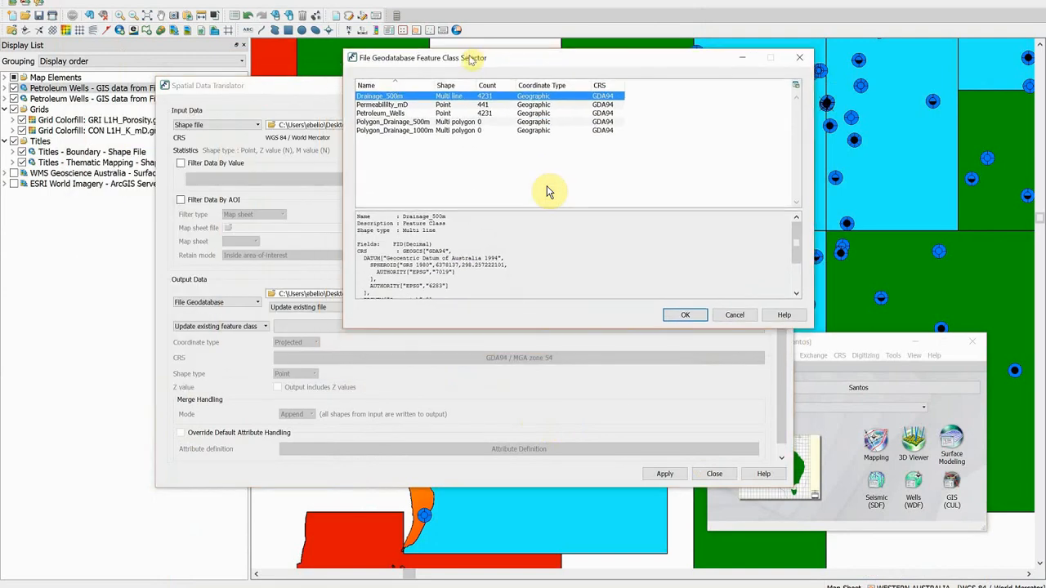
left_click(391, 105)
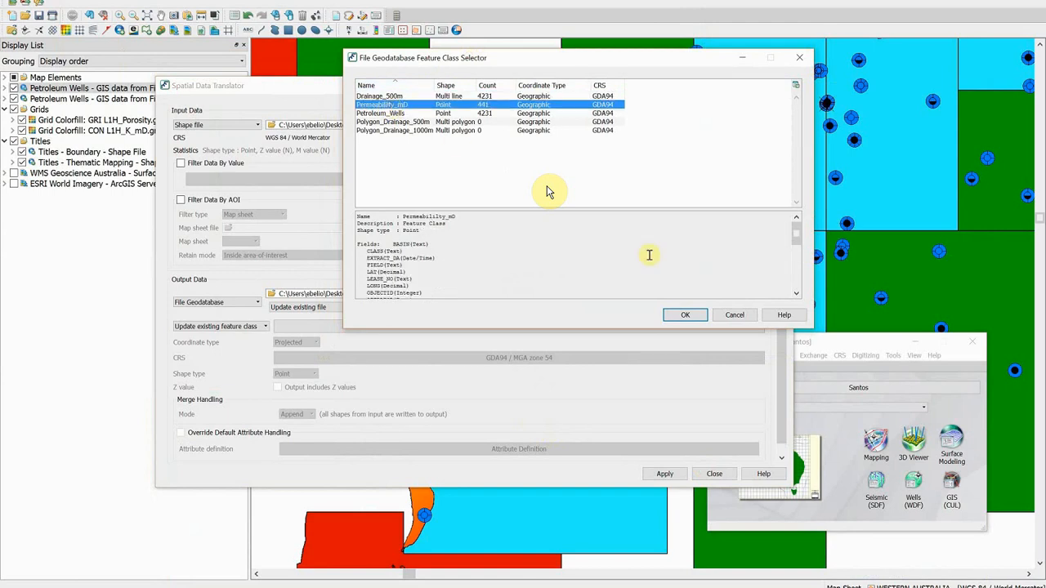
left_click(678, 317)
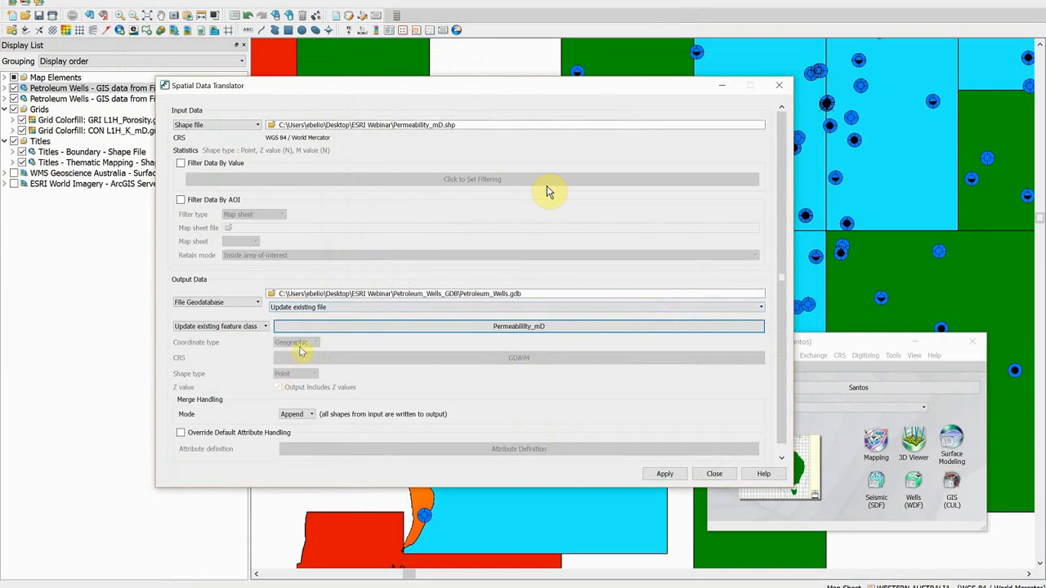
Step: Keep the merge mode at Append and write the permeability shape file points to the geodatabase
left_click(296, 415)
left_click(298, 421)
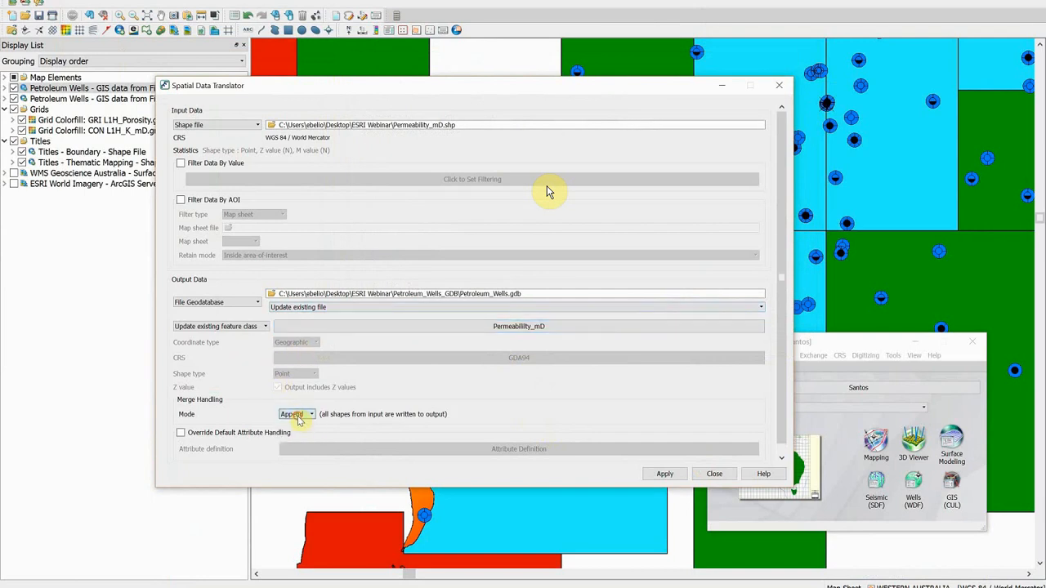
left_click(667, 477)
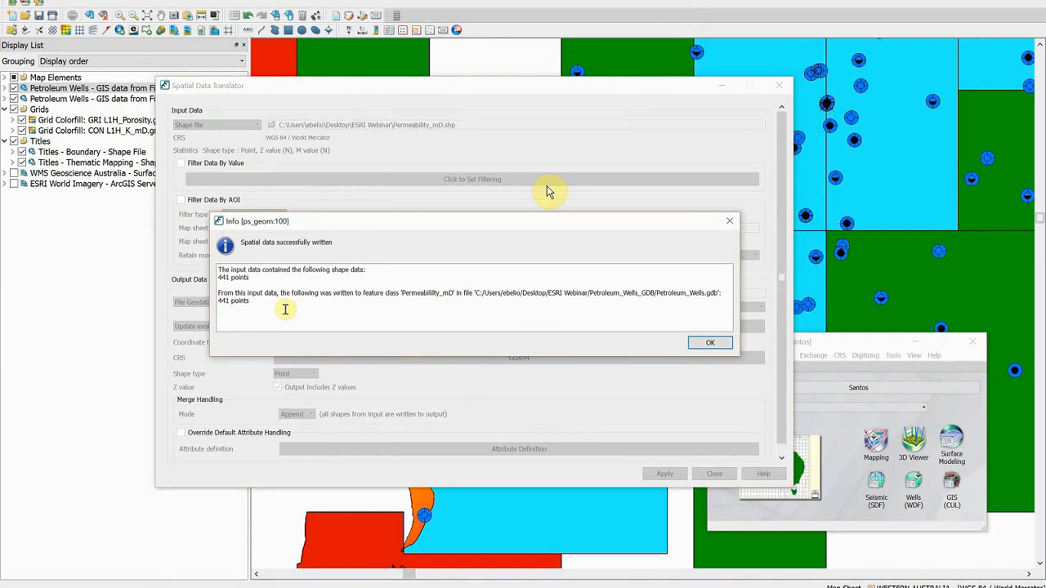
left_click(710, 342)
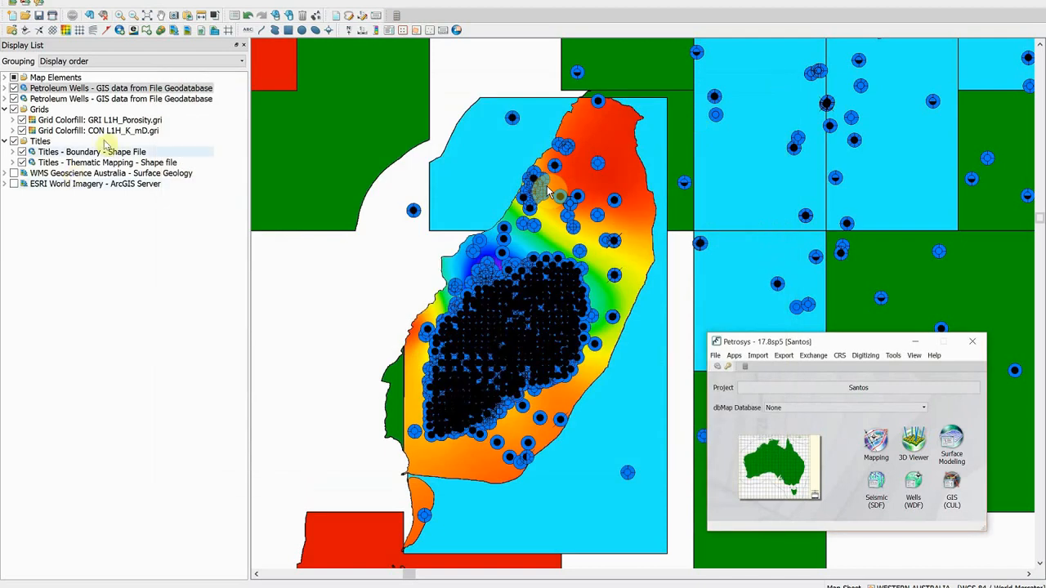
Step: Check the Permeabililty_mD feature class in the upper Petroleum Wells layer's data source, and leave the layer settings without applying
left_click(179, 90)
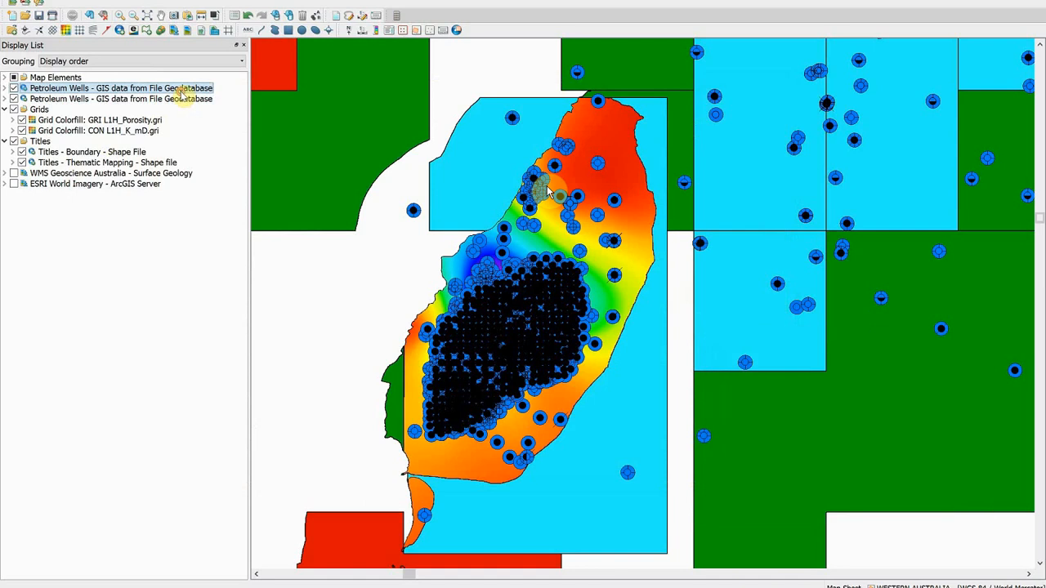
double_click(181, 90)
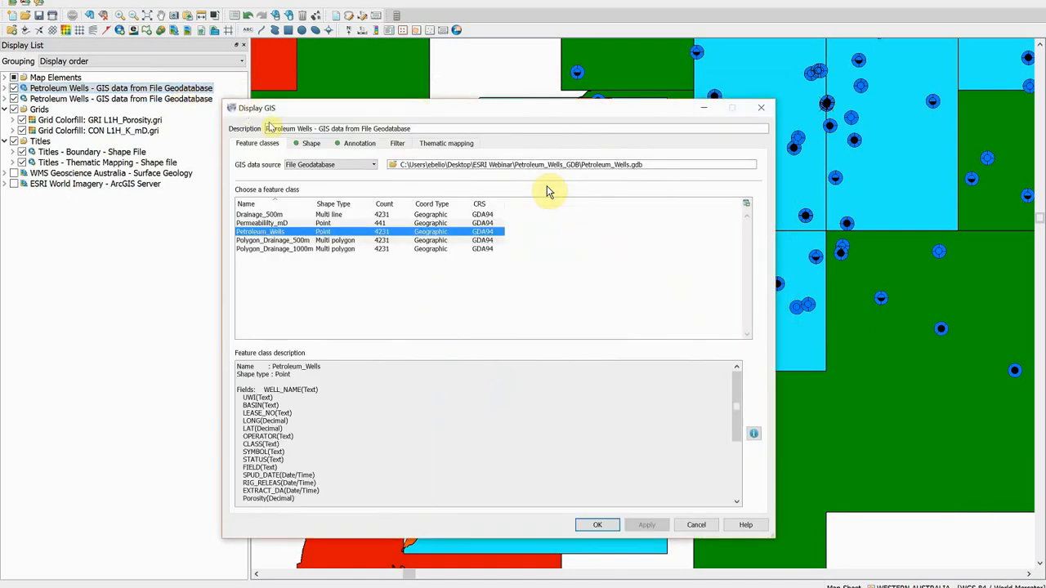
left_click(280, 224)
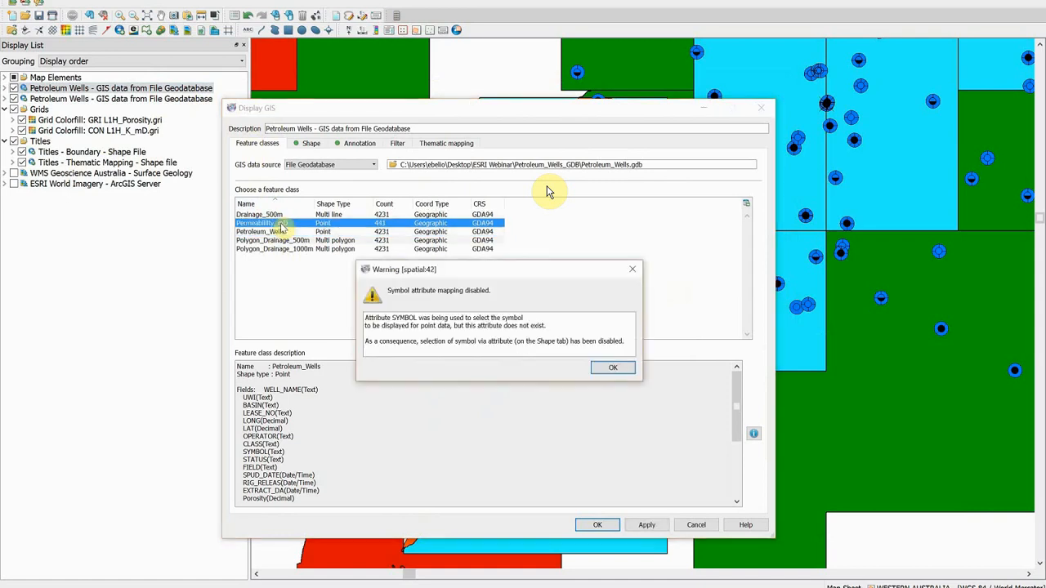
left_click(606, 367)
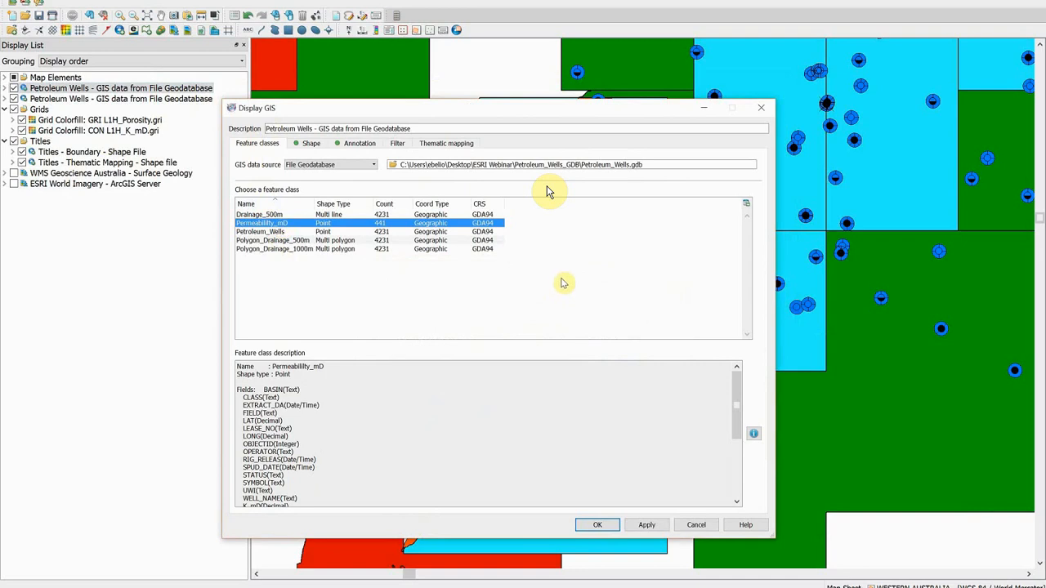
left_click(759, 110)
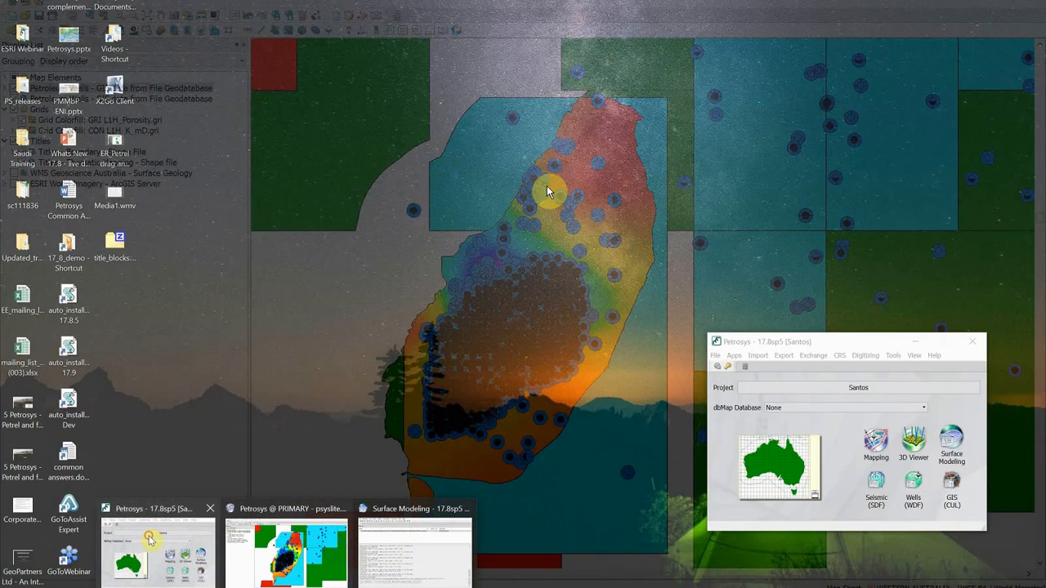
Step: Switch to the Petrosys launcher, start Surface Modeling and open the recent workflow Import_Seismic_Surveys.tsk
left_click(203, 551)
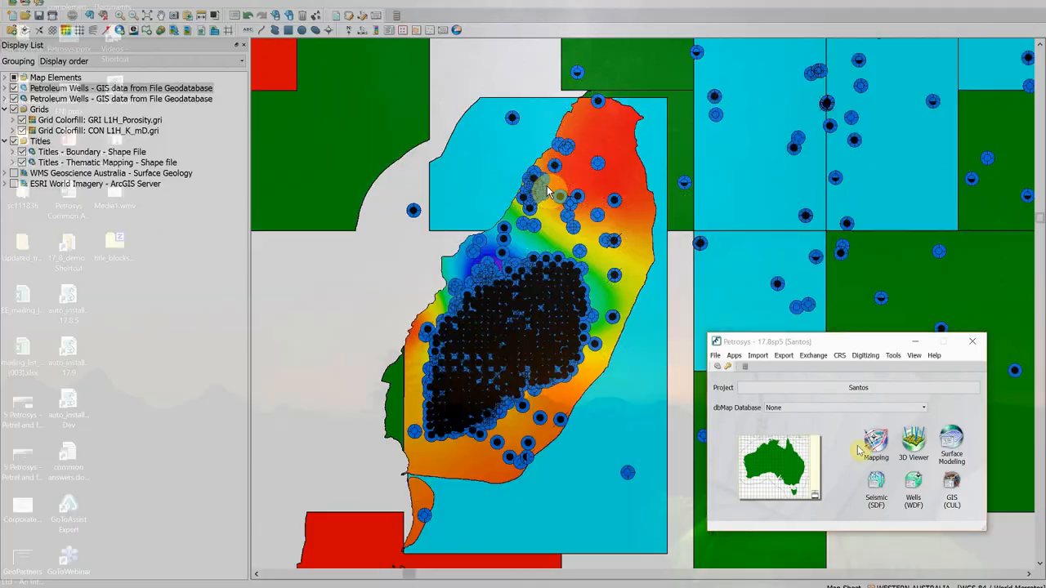
left_click(952, 445)
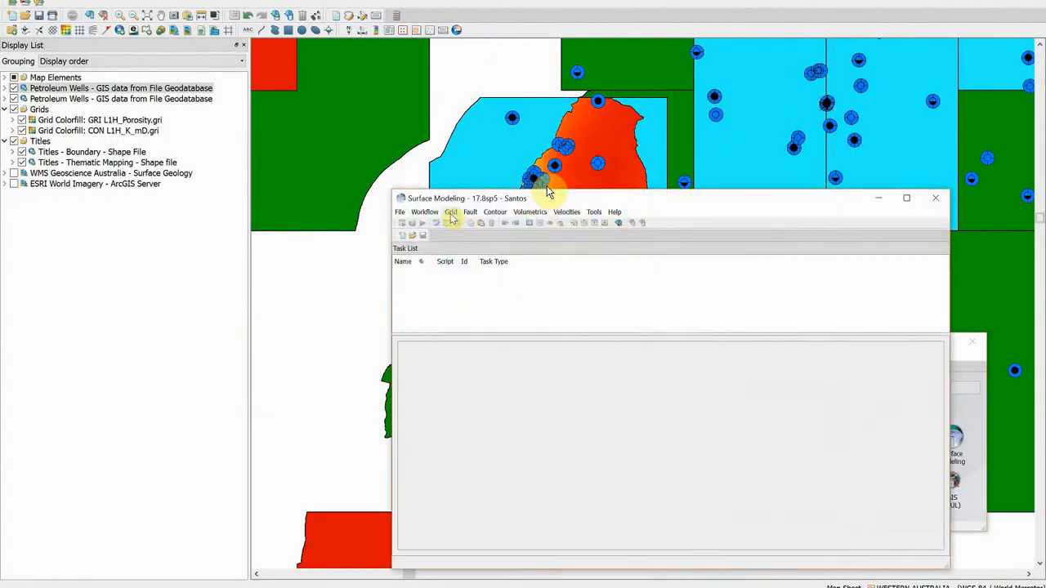
left_click(400, 211)
mouse_move(488, 260)
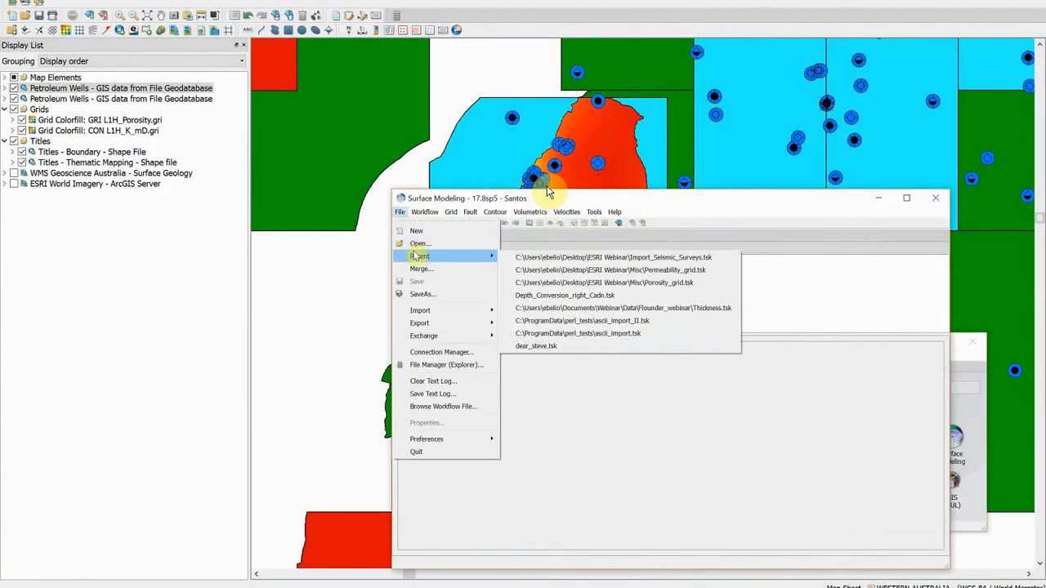
left_click(682, 259)
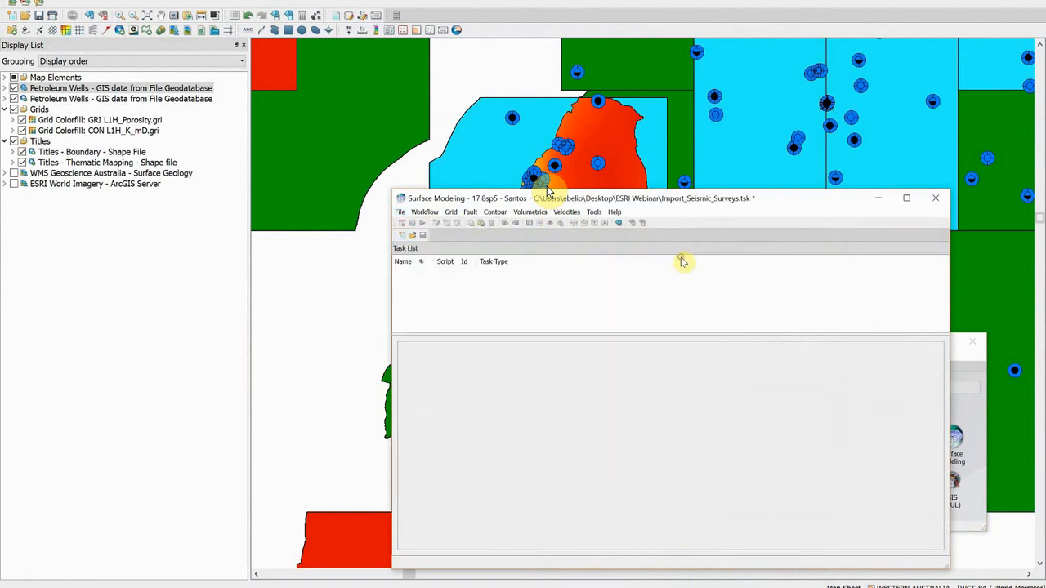
Step: Open the settings of the looped task that imports spatial data from Excel to File Geodatabase
left_click_drag(780, 198, 609, 132)
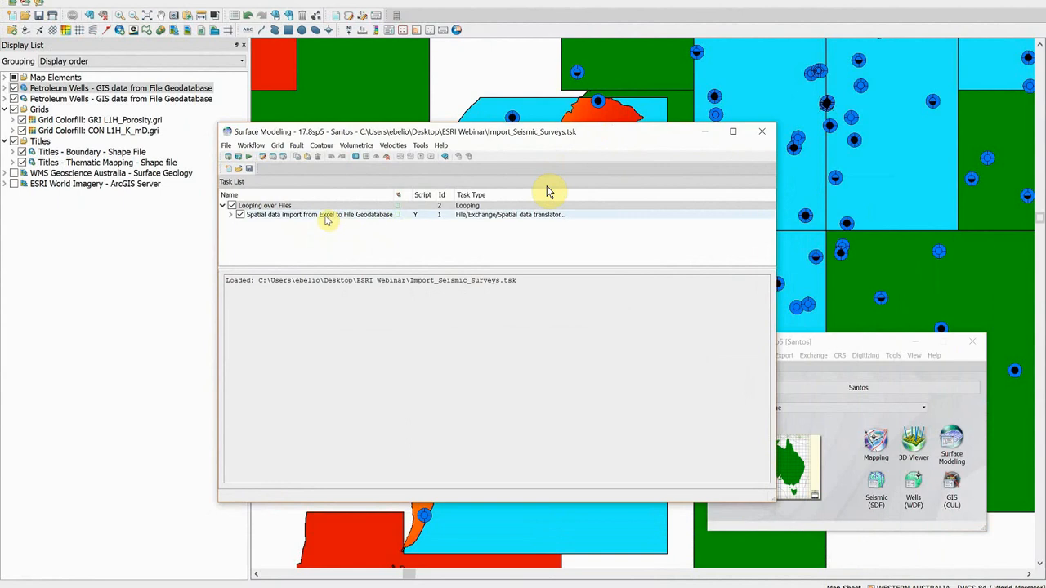
left_click(326, 216)
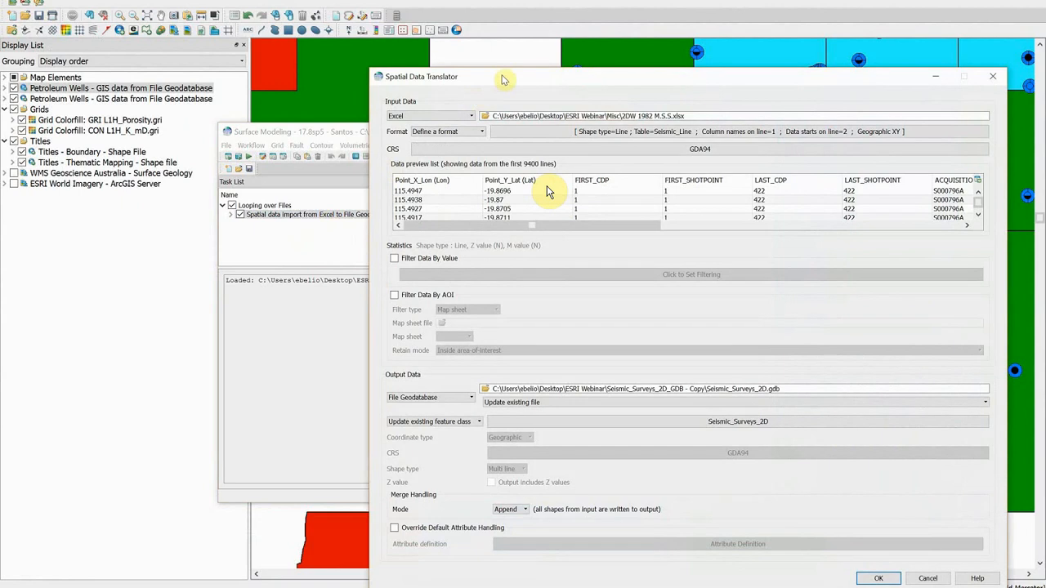
Step: Leave the spatial data translator settings unchanged and check the loop parameter and input file list of the Looping over Files task
left_click_drag(502, 77, 458, 35)
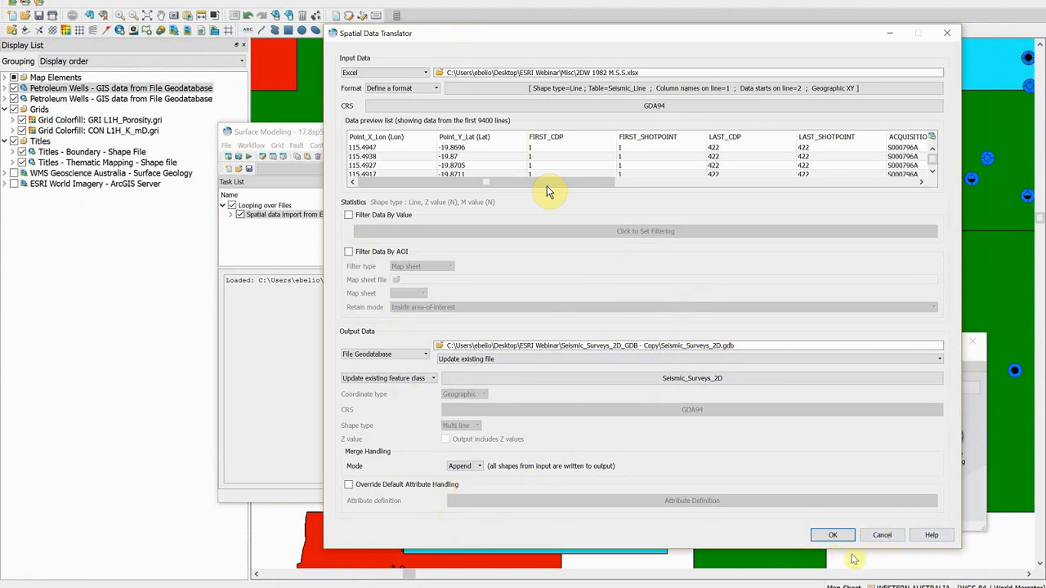
left_click(882, 535)
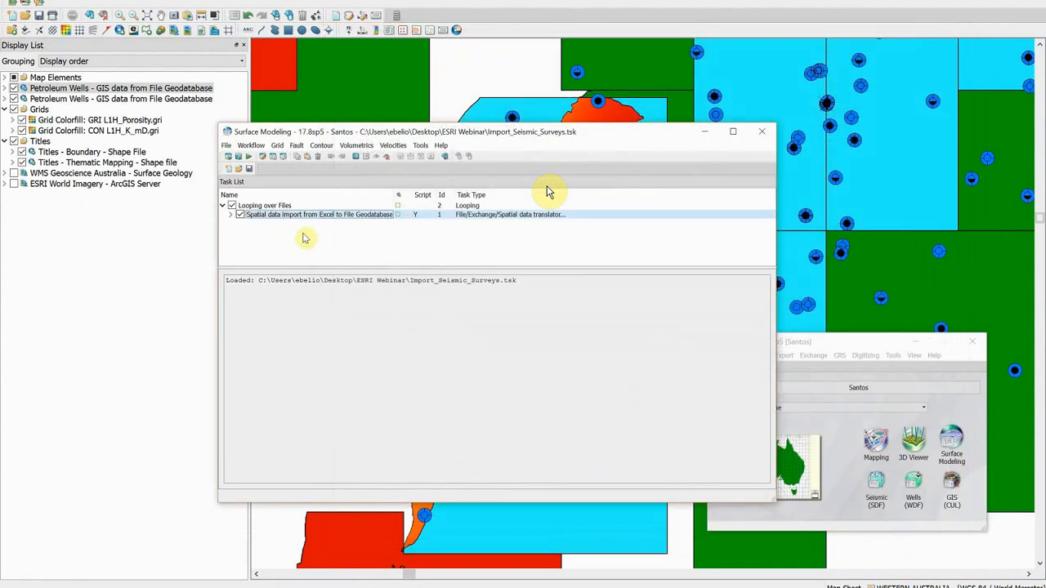
left_click(272, 206)
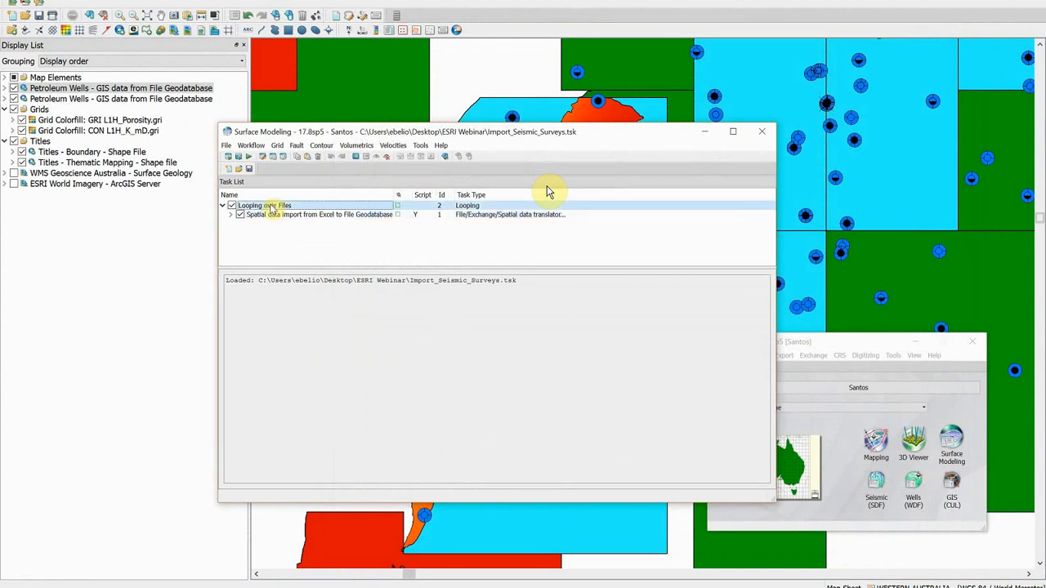
double_click(272, 206)
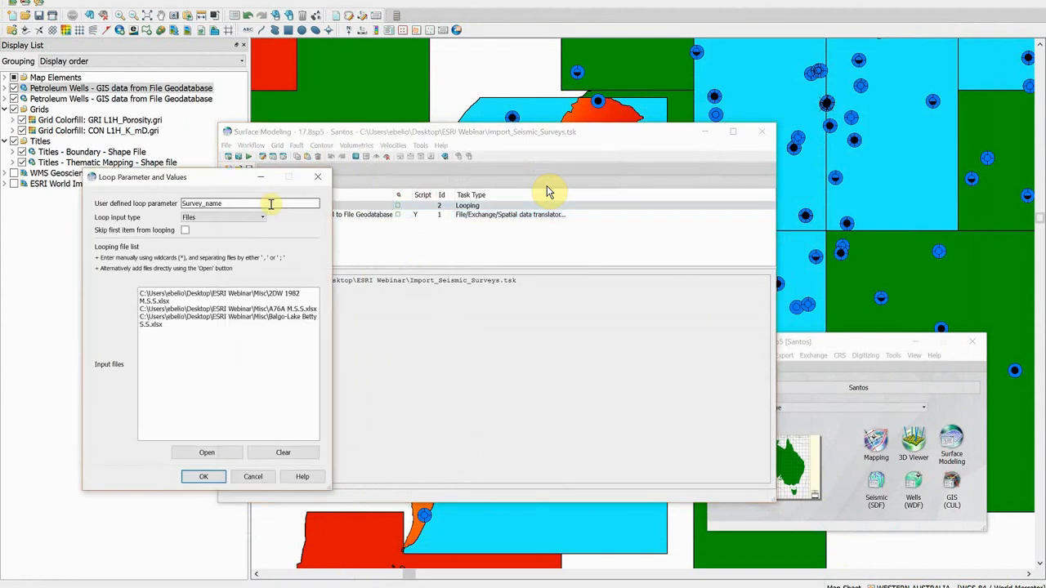
left_click_drag(225, 177, 311, 199)
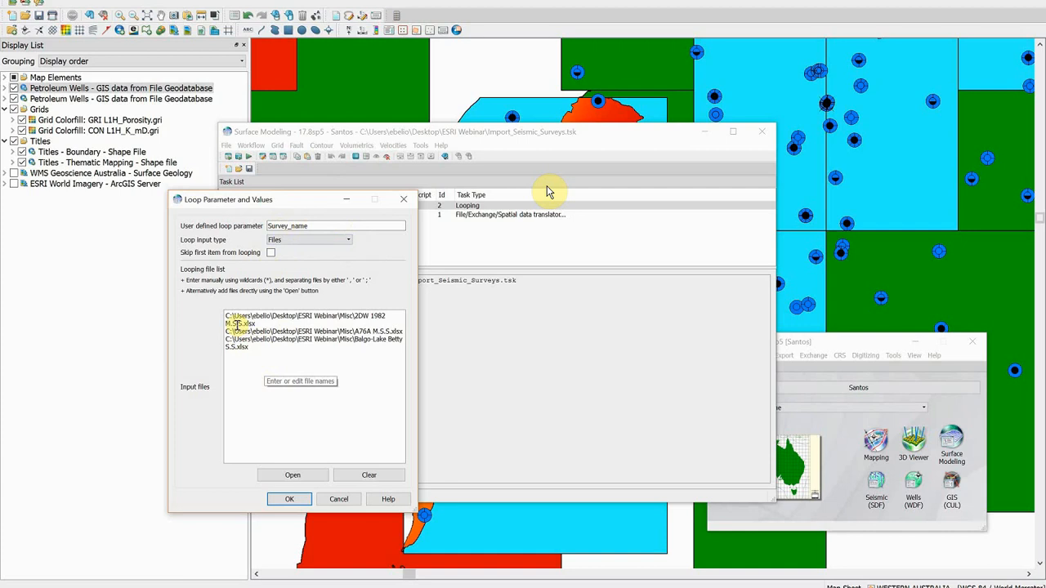
left_click(404, 199)
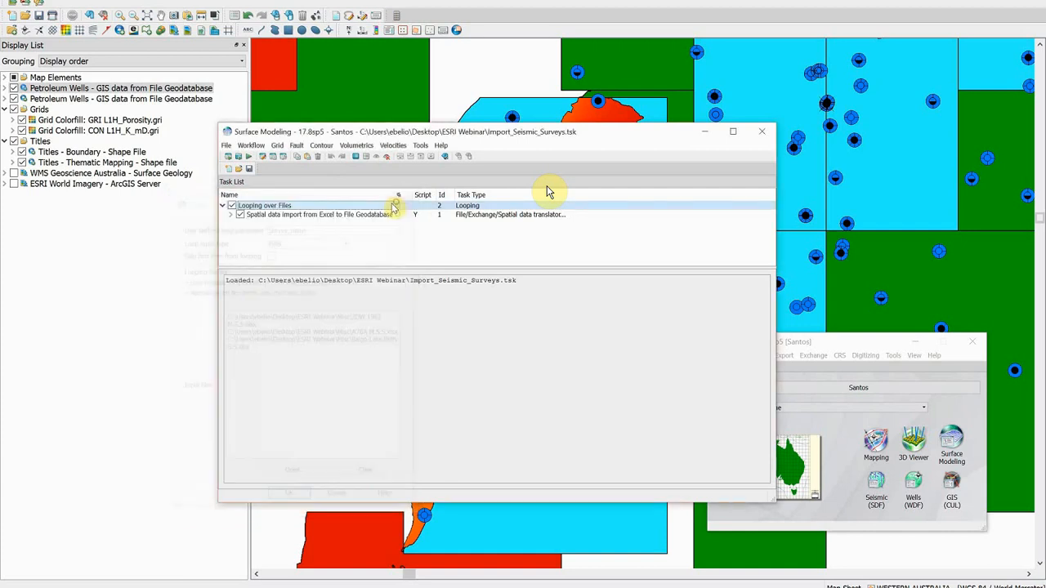
Step: Inspect the scripted Input_Excel_File_Name entry in the Excel import task's parameters, and leave them without changes
left_click(281, 217)
right_click(281, 217)
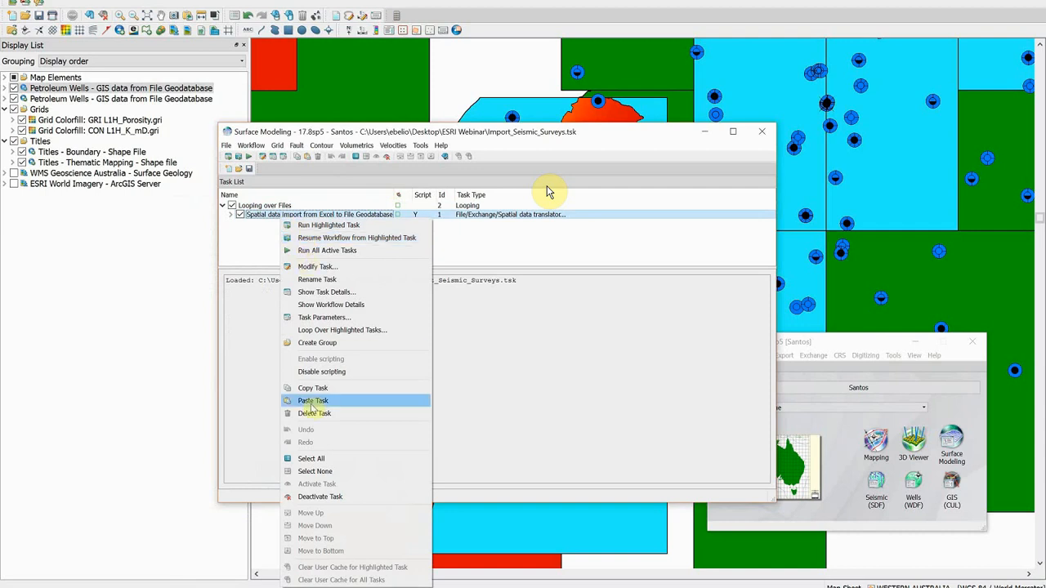
left_click(338, 321)
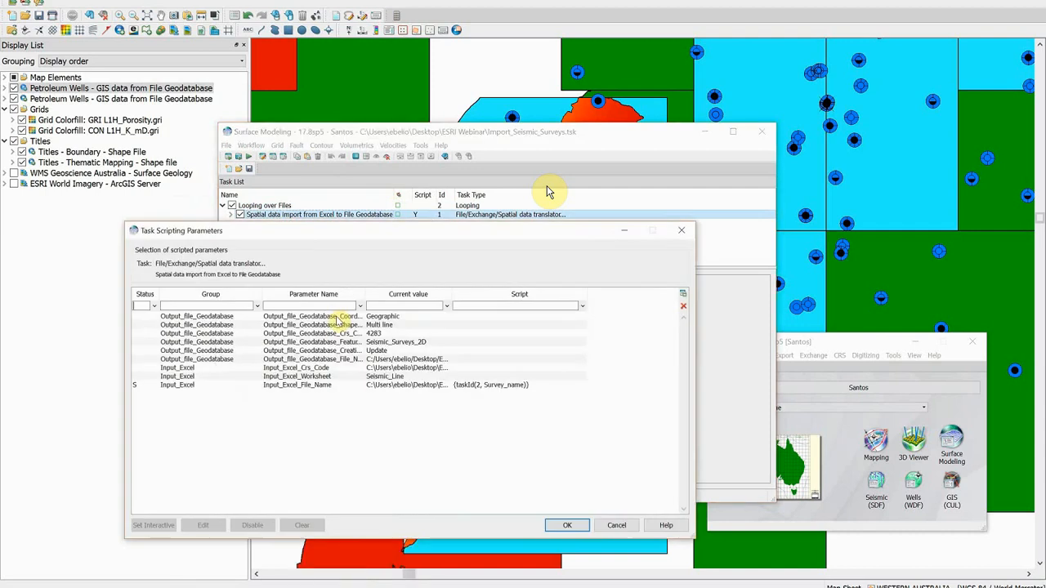
left_click_drag(315, 233, 435, 263)
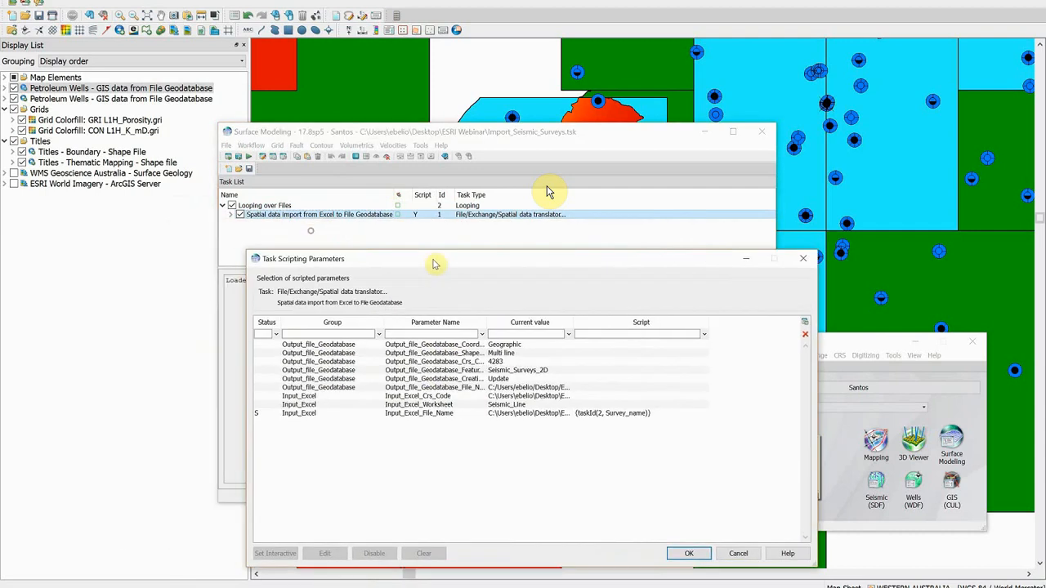
left_click(299, 414)
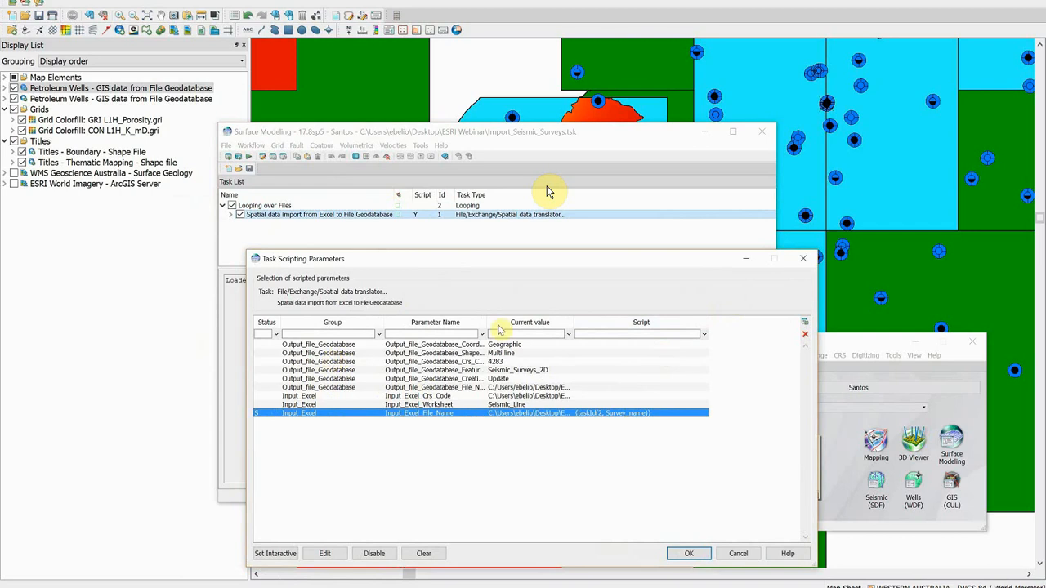
left_click(803, 258)
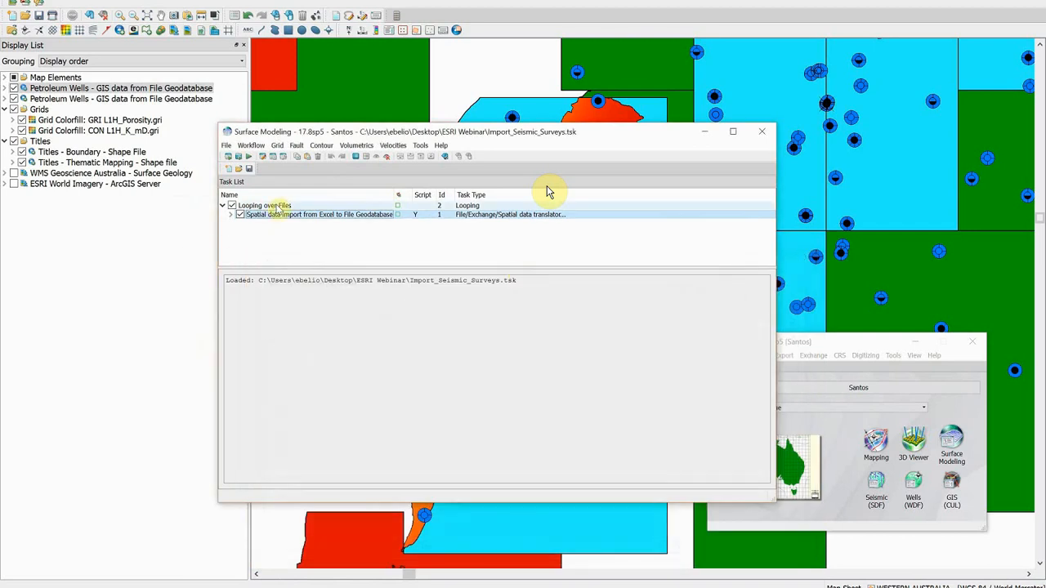
Step: Run all active workflow tasks to import the looped survey Excel files into the Seismic_Surveys_2D feature class, and minimise the Surface Modeling window
left_click(248, 156)
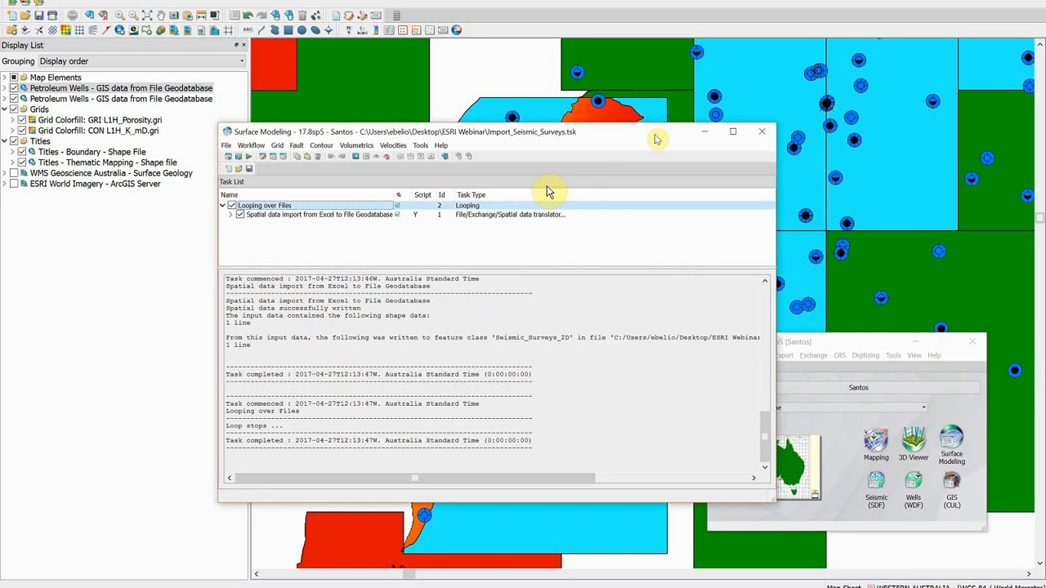
left_click(713, 133)
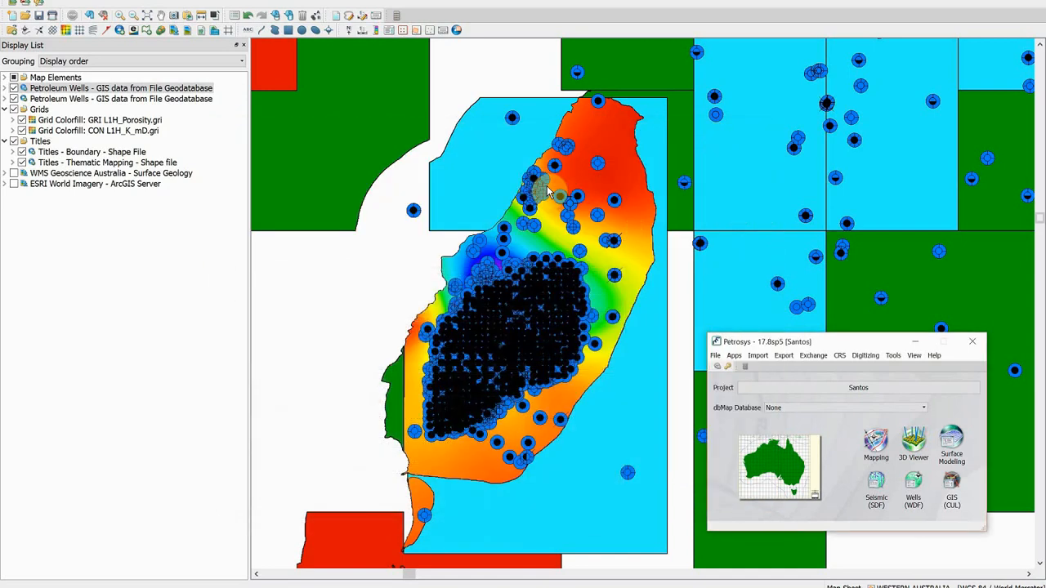
Step: Switch to PowerPoint and run the slide show from the DEMO slide on to the Summary & Questions slide
key("alt+Tab")
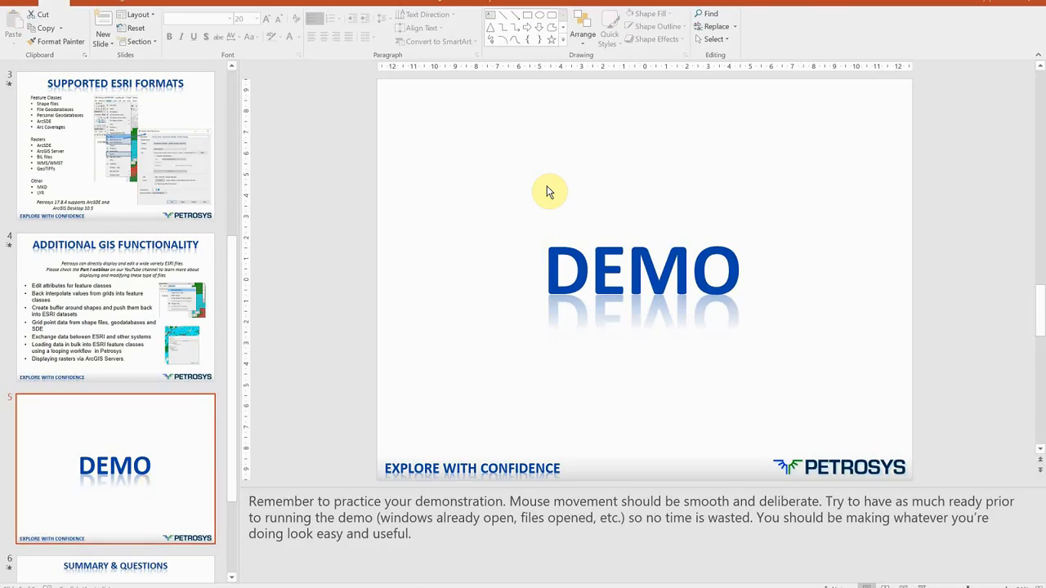
key("shift+F5")
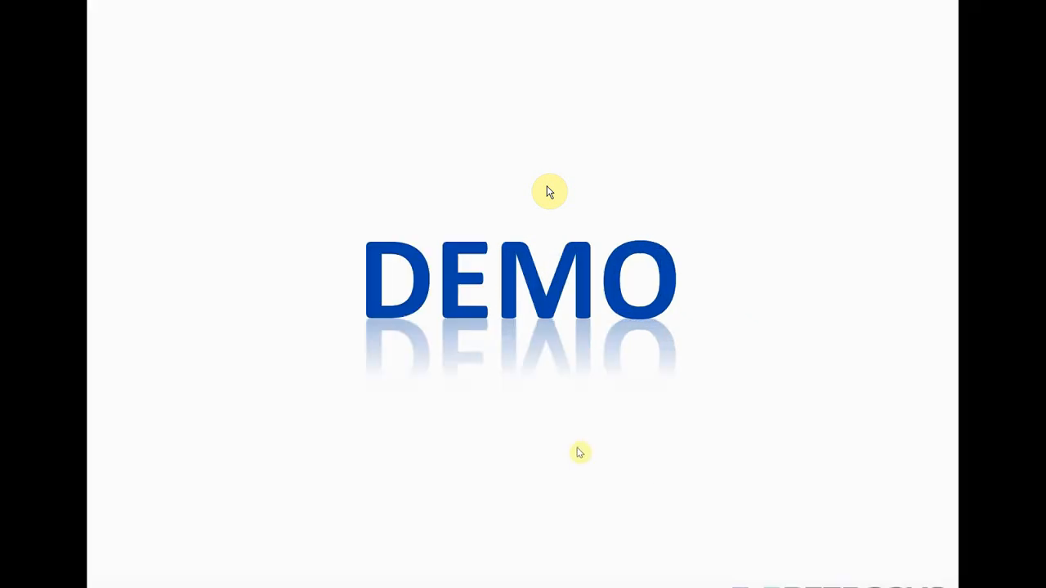
key("Right")
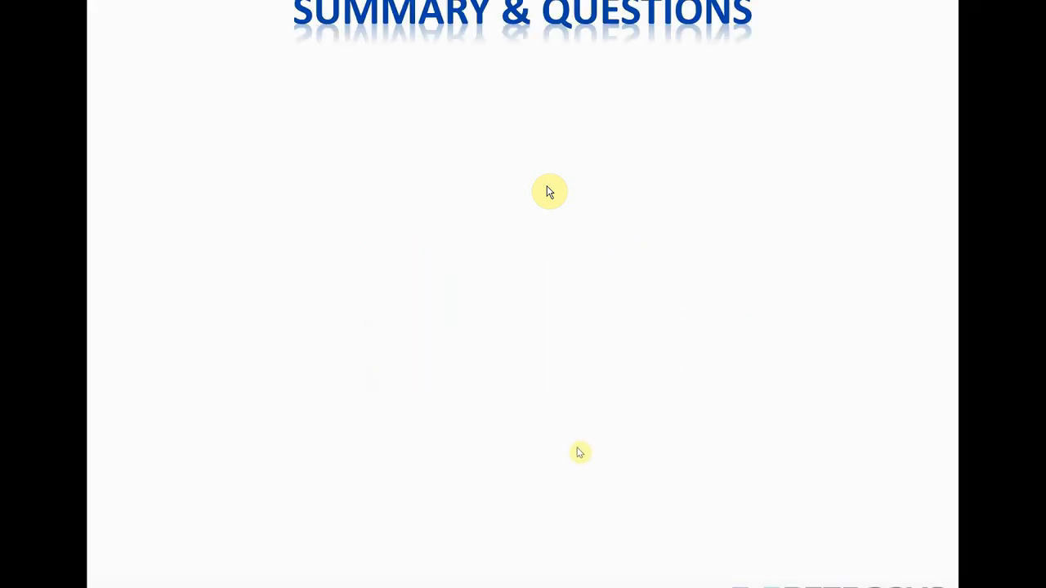